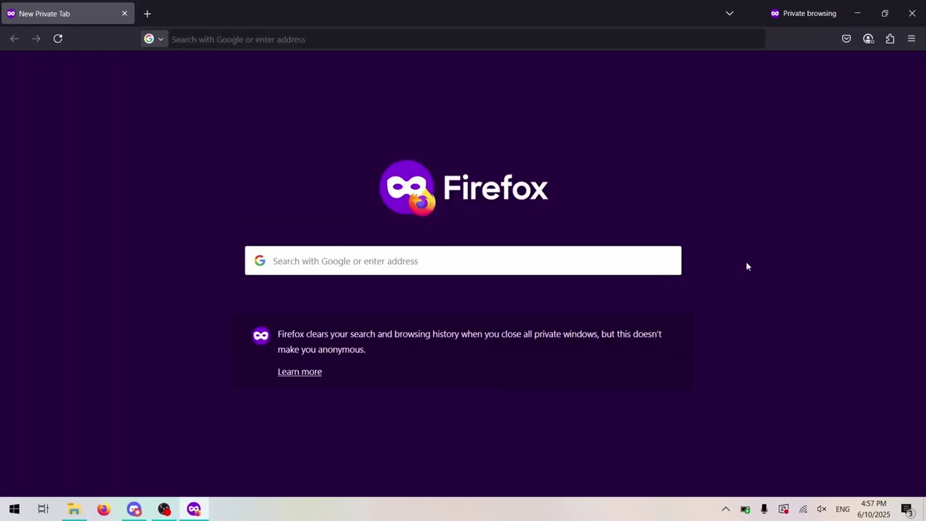
- Check the taskbar Wi-Fi status to confirm the network is connected
{"action": "left_click", "coordinate": [803, 509]}
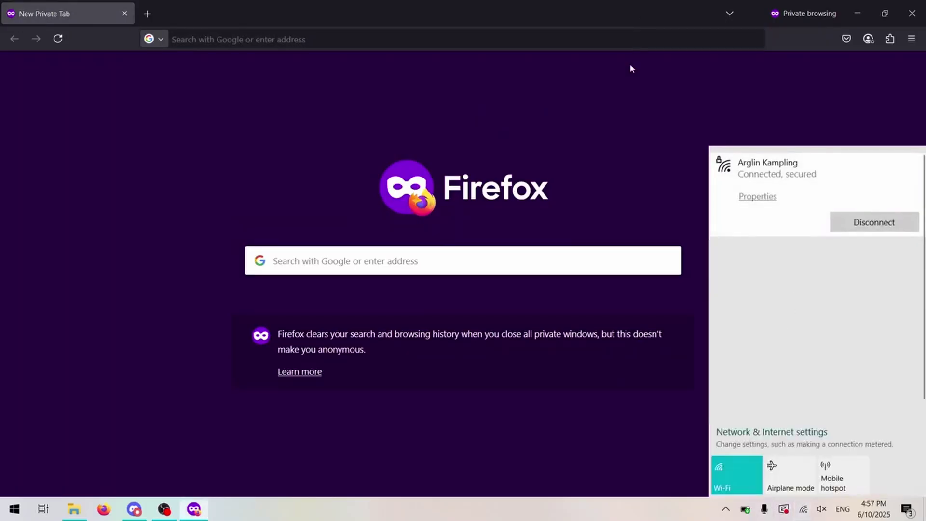
- Go to desmos.com and launch the Graphing Calculator in the private tab
{"action": "left_click", "coordinate": [267, 261]}
{"action": "type", "text": "desmos.com/"}
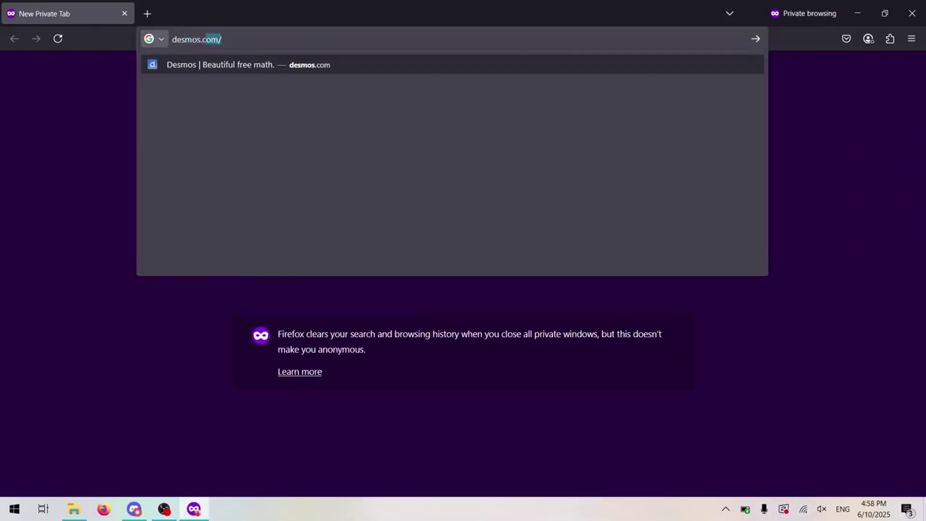
{"action": "key", "text": "Return"}
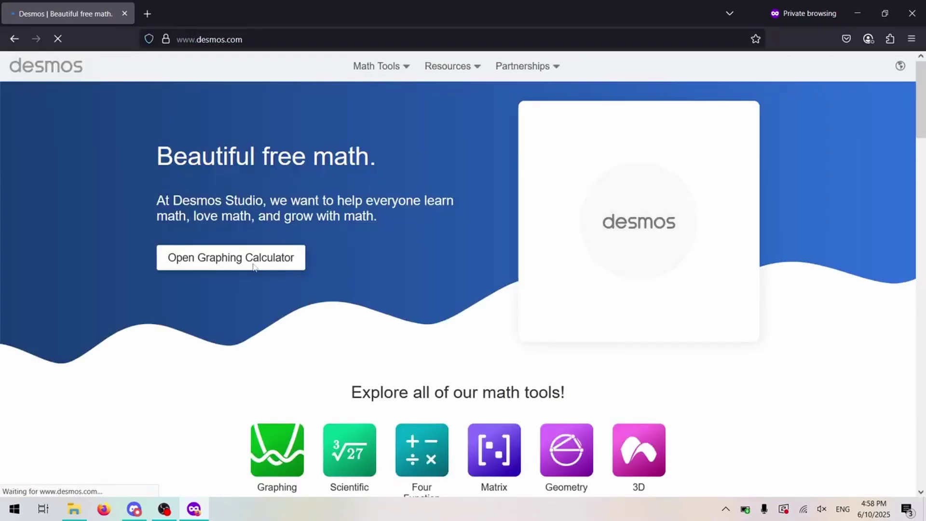
{"action": "left_click", "coordinate": [254, 267]}
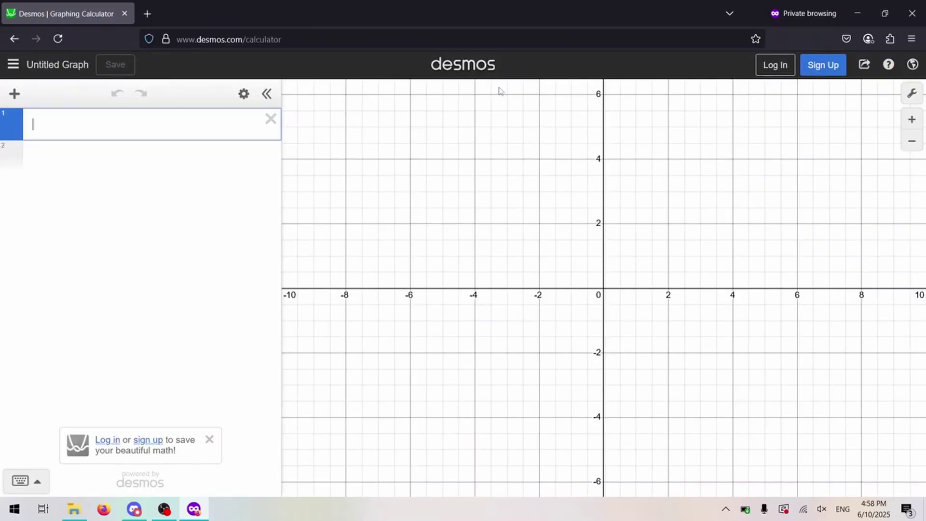
- Save the calculator as a complete web page, Desmos _ Graphing Calculator.htm, in Downloads
{"action": "right_click", "coordinate": [338, 74]}
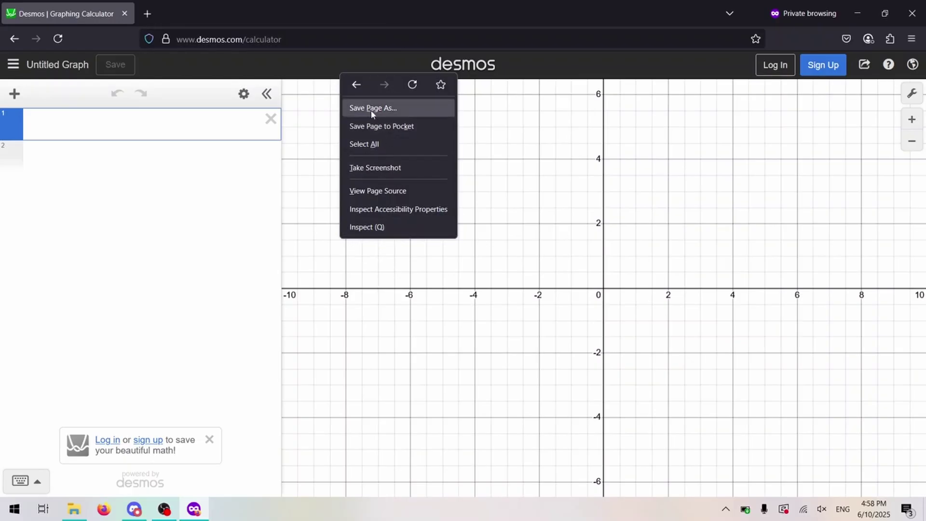
{"action": "left_click", "coordinate": [410, 112]}
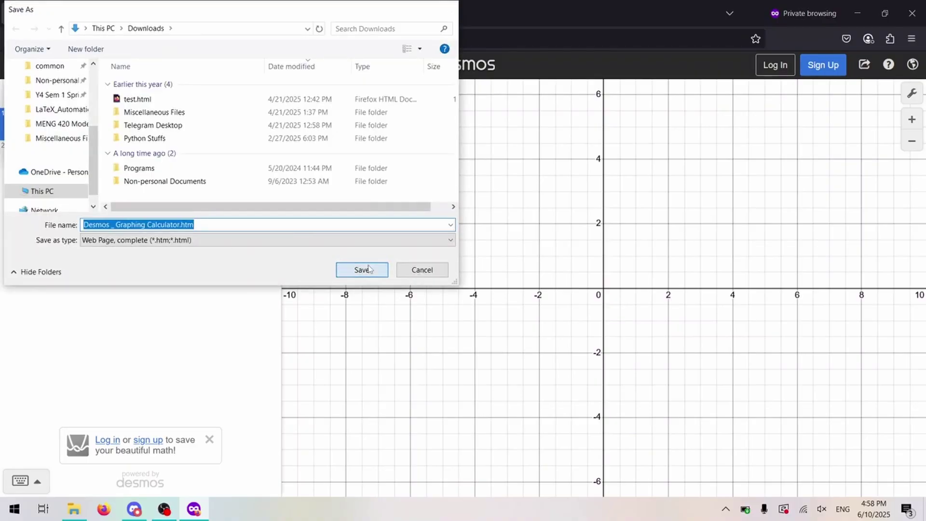
{"action": "left_click", "coordinate": [369, 269]}
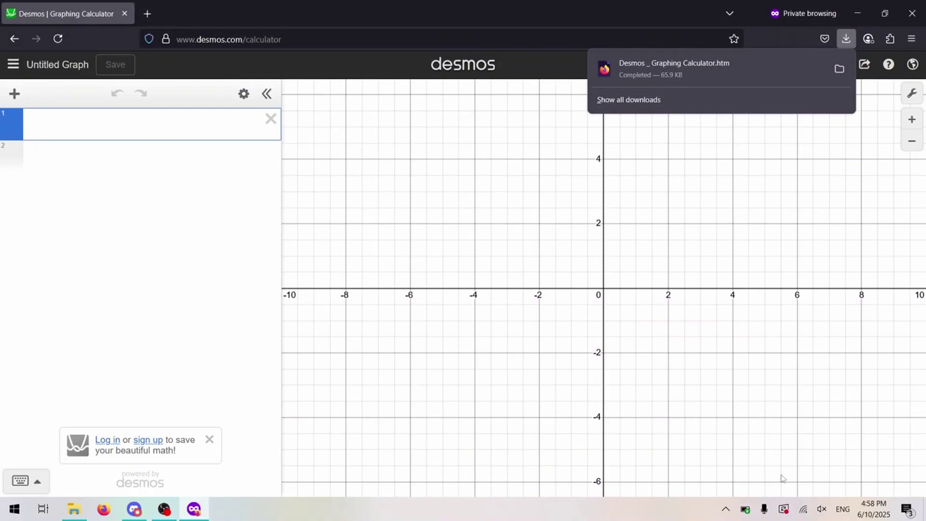
- Turn Wi-Fi off and open the saved Desmos _ Graphing Calculator.htm from the downloads list
{"action": "left_click", "coordinate": [804, 508]}
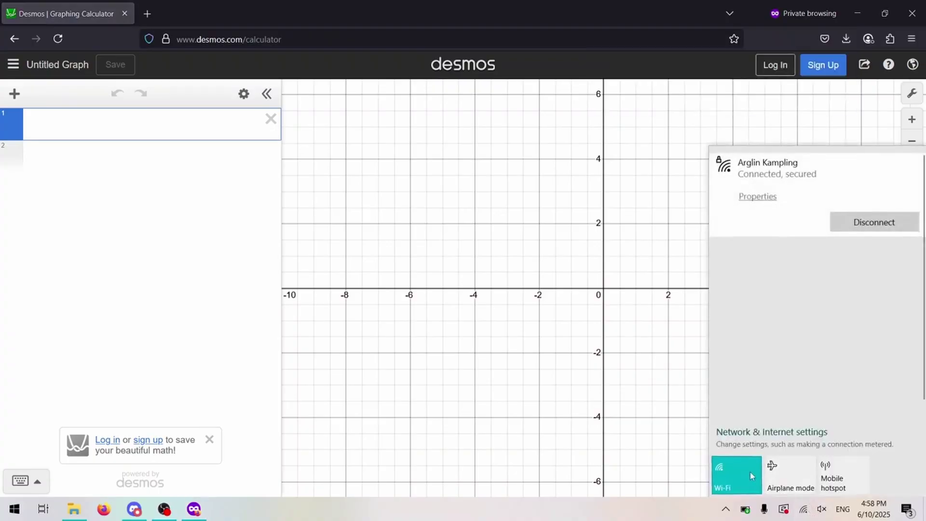
{"action": "left_click", "coordinate": [751, 476]}
{"action": "left_click", "coordinate": [636, 418]}
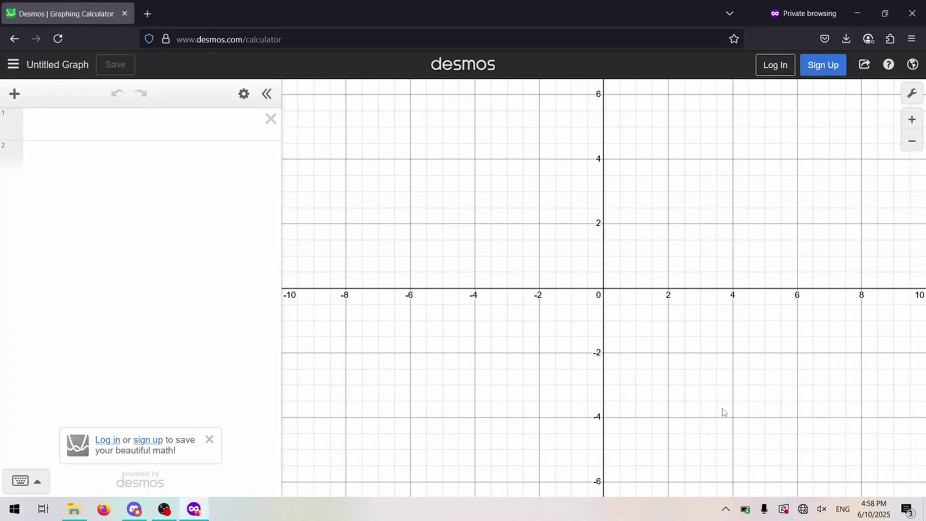
{"action": "left_click", "coordinate": [840, 45]}
{"action": "left_click", "coordinate": [778, 63]}
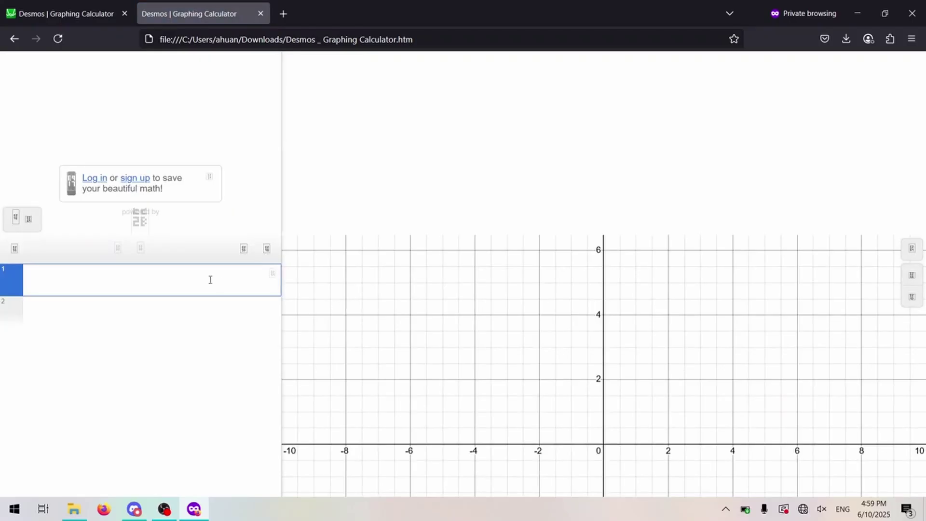
{"action": "type", "text": "y=x^2"}
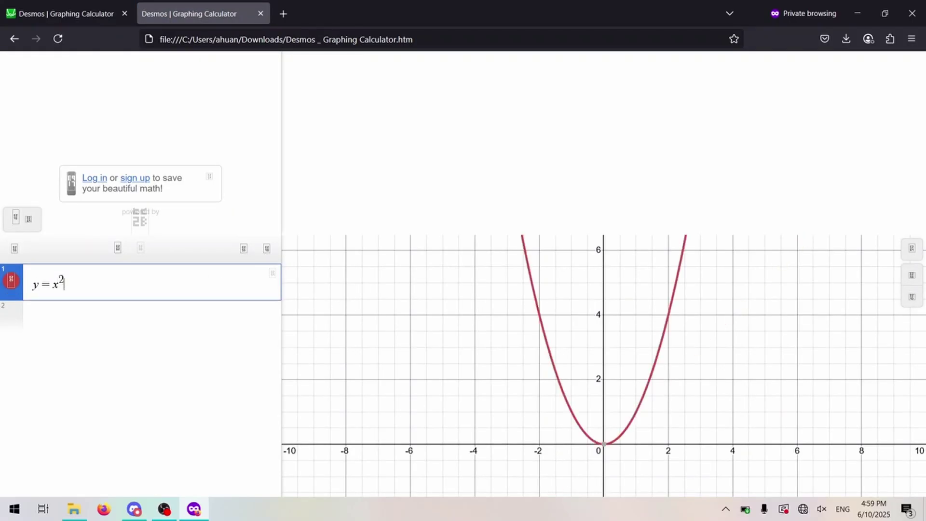
{"action": "key", "text": "ctrl+a"}
{"action": "type", "text": "sin(x"}
{"action": "key", "text": "ctrl+a"}
{"action": "key", "text": "BackSpace"}
{"action": "type", "text": "(cos t, sin t)"}
{"action": "key", "text": "ctrl+a"}
{"action": "left_click", "coordinate": [110, 313]}
{"action": "type", "text": "au"}
{"action": "left_click", "coordinate": [11, 280]}
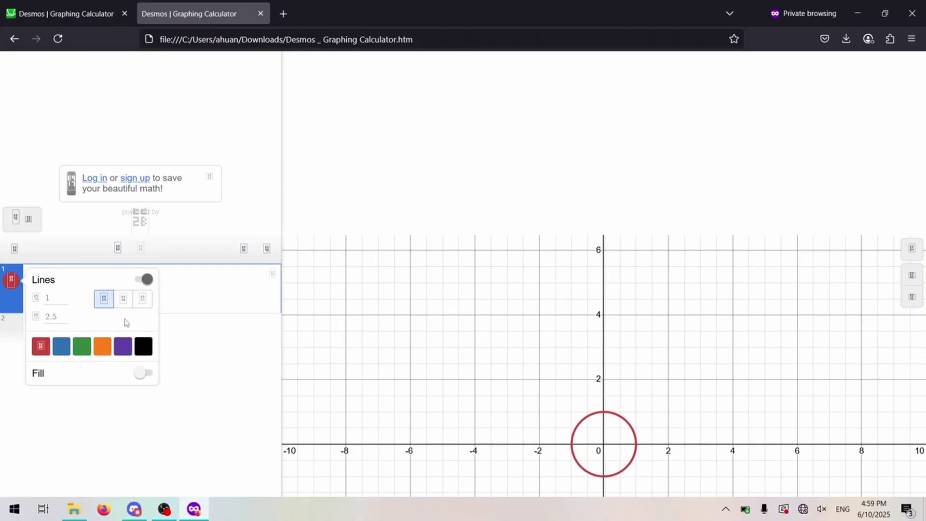
{"action": "left_click", "coordinate": [122, 299]}
{"action": "left_click", "coordinate": [142, 300]}
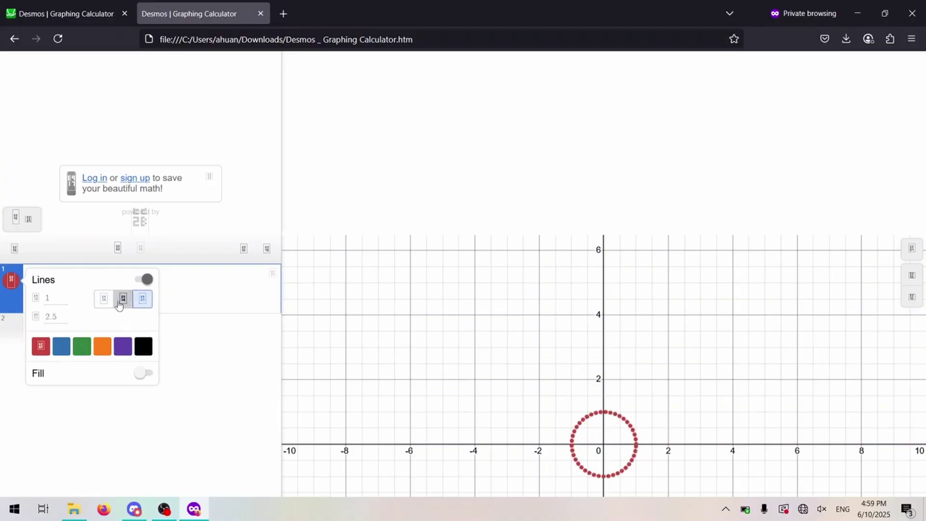
{"action": "left_click", "coordinate": [123, 299]}
{"action": "left_click", "coordinate": [103, 299]}
{"action": "left_click", "coordinate": [123, 299]}
{"action": "left_click", "coordinate": [143, 299]}
{"action": "left_click", "coordinate": [101, 301]}
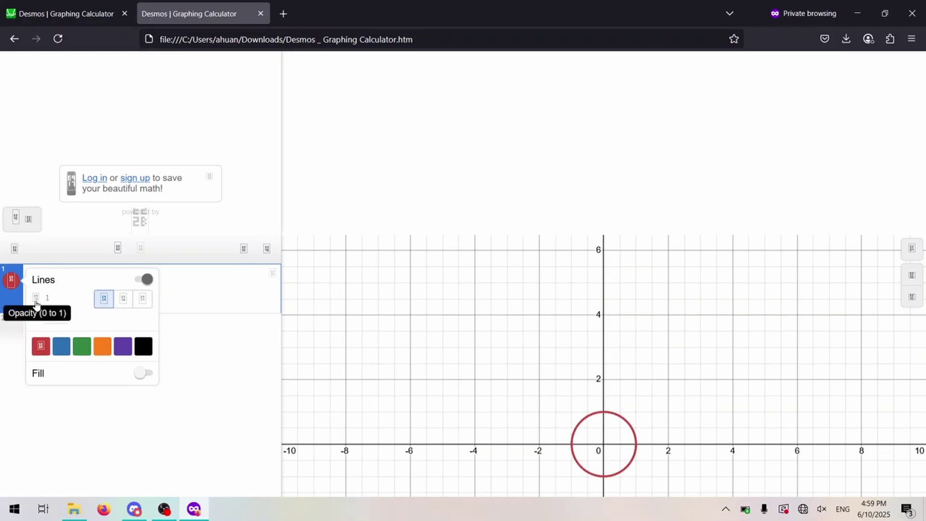
{"action": "key", "text": "ctrl+a"}
{"action": "key", "text": "BackSpace"}
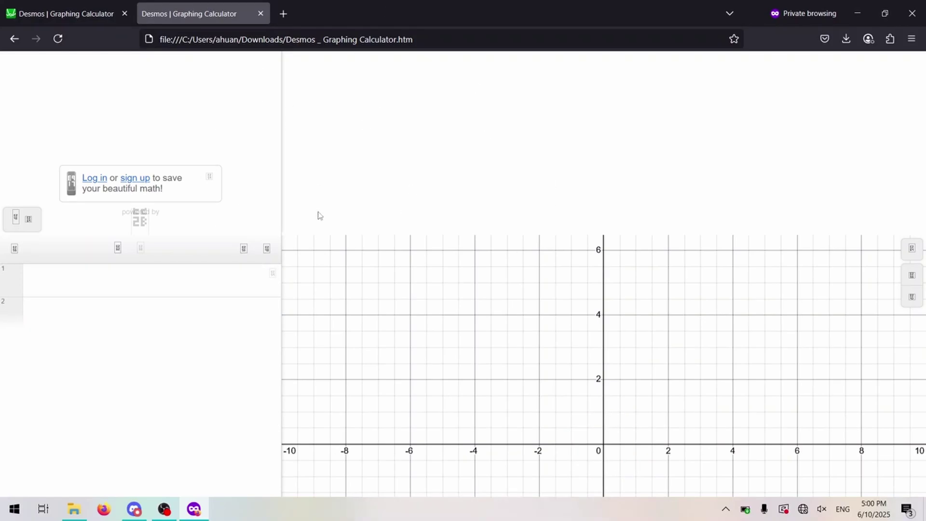
- In the inspector, delete the first dcg-dom-change-wrapper div inside #graph-container
{"action": "key", "text": "F12"}
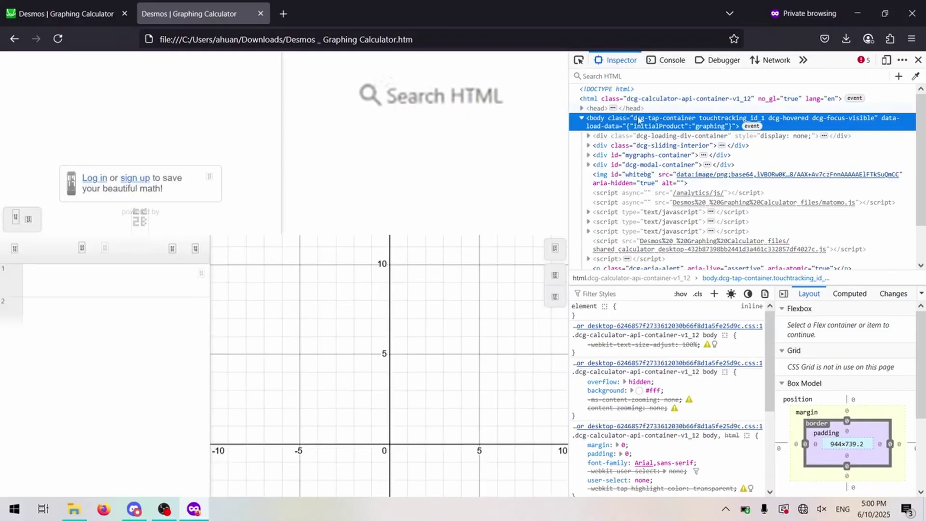
{"action": "type", "text": "#graph-container"}
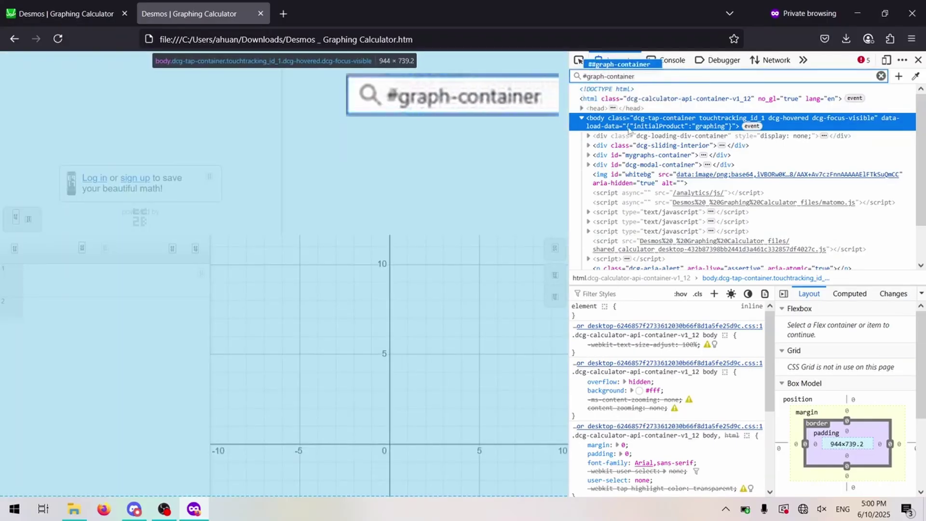
{"action": "key", "text": "Return"}
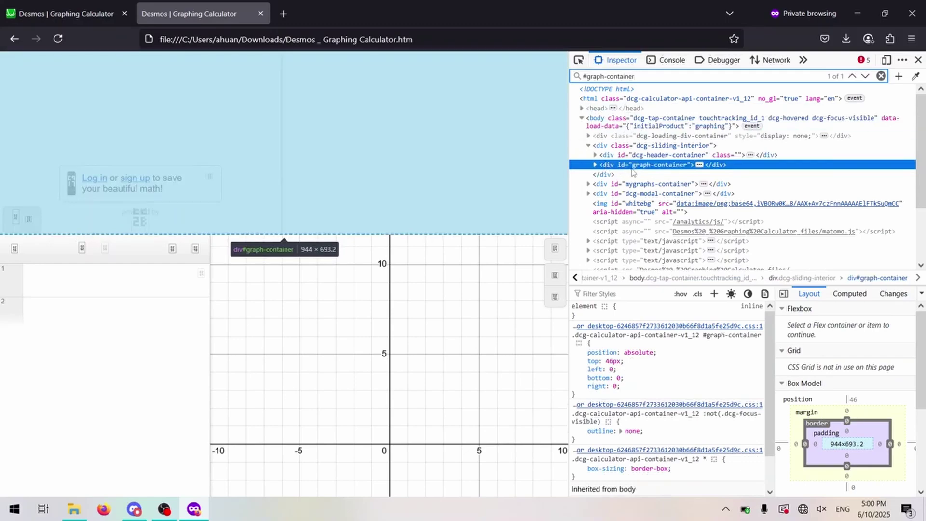
{"action": "left_click", "coordinate": [594, 165]}
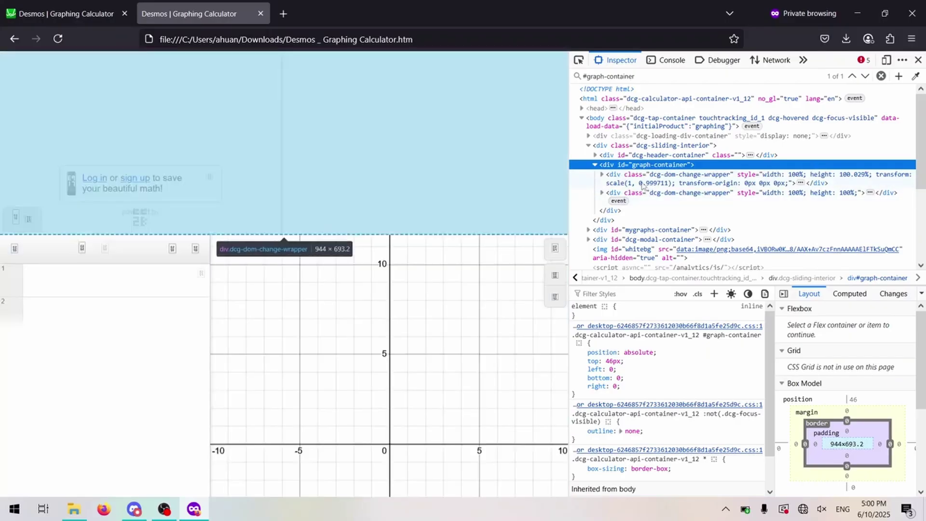
{"action": "left_click", "coordinate": [619, 186]}
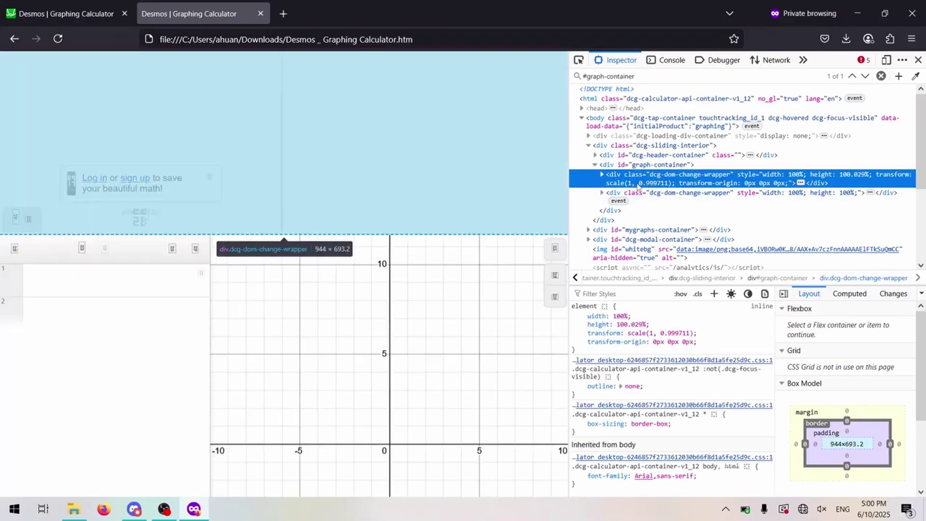
{"action": "right_click", "coordinate": [637, 184]}
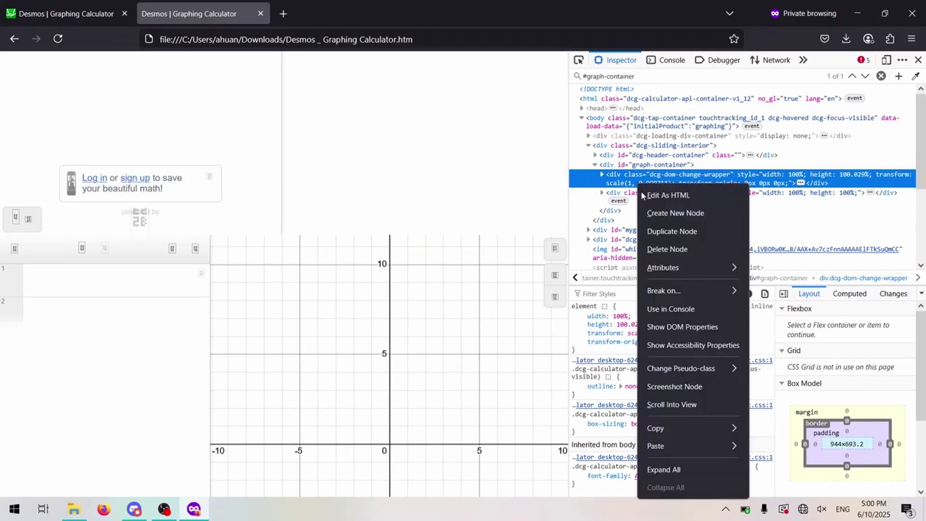
{"action": "left_click", "coordinate": [666, 248]}
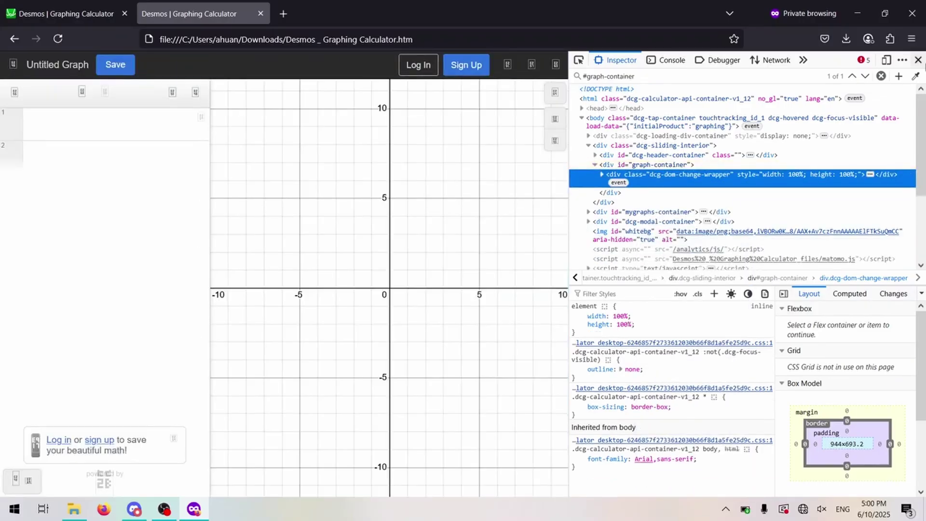
- Test the offline page by plotting sin(x), erase it, then show the example graphs list
{"action": "left_click", "coordinate": [918, 61]}
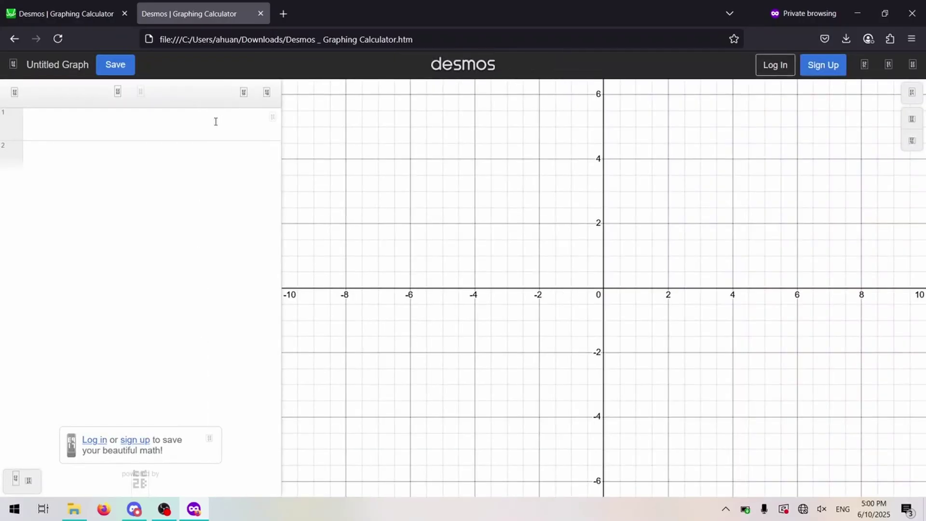
{"action": "left_click", "coordinate": [121, 125]}
{"action": "type", "text": "sin(x)"}
{"action": "key", "text": "Return"}
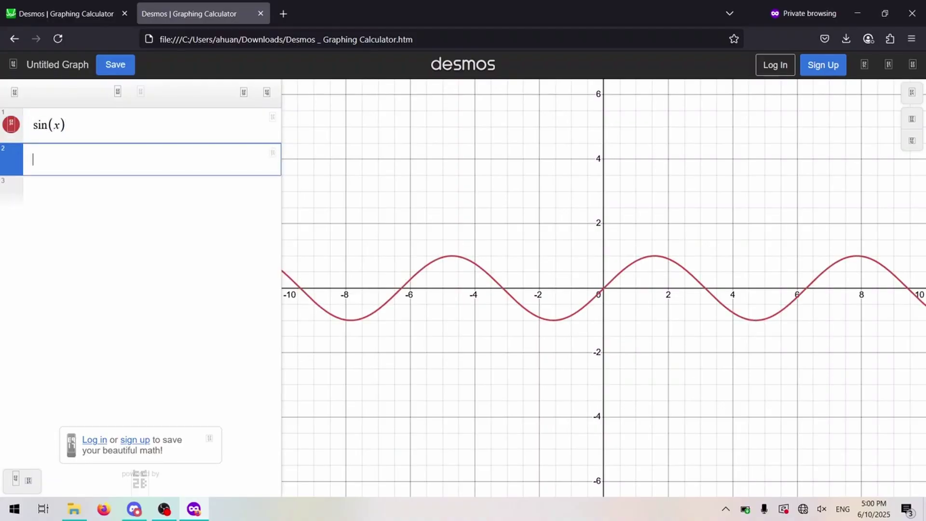
{"action": "key", "text": "BackSpace"}
{"action": "key", "text": "BackSpace"}
{"action": "key", "text": "BackSpace"}
{"action": "key", "text": "BackSpace"}
{"action": "key", "text": "BackSpace"}
{"action": "key", "text": "BackSpace"}
{"action": "key", "text": "BackSpace"}
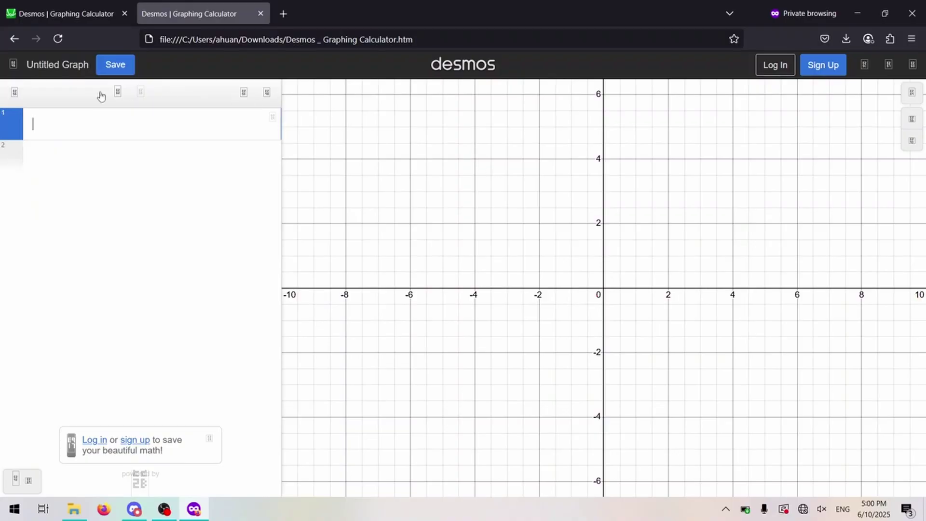
{"action": "left_click", "coordinate": [13, 66]}
- Try the Lines: Slope Intercept Form example and cancel the 'Error loading graph' dialog
{"action": "left_click", "coordinate": [76, 186]}
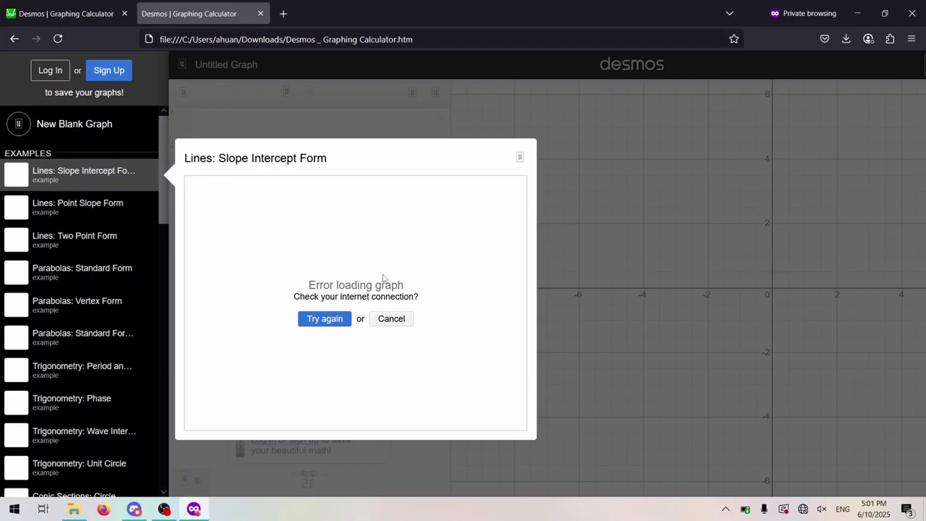
{"action": "left_click", "coordinate": [589, 361]}
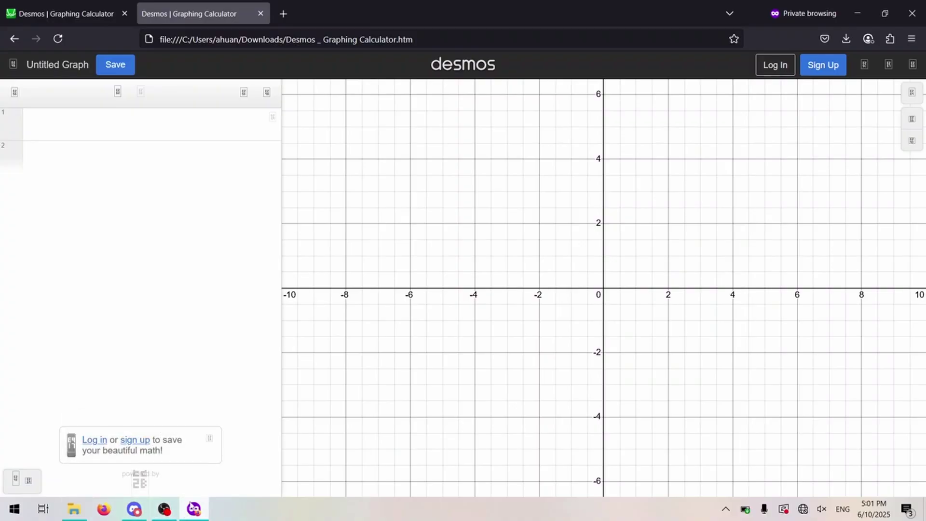
- Reconnect Wi-Fi and switch to the online Draveyar Le Stars -- White Day graph
{"action": "left_click", "coordinate": [804, 509]}
{"action": "left_click", "coordinate": [746, 469]}
{"action": "left_click", "coordinate": [504, 340]}
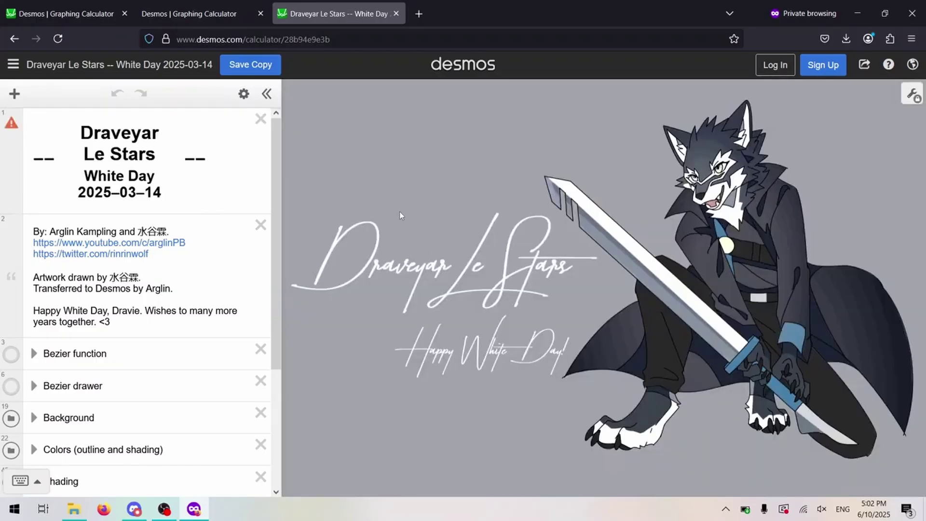
- Run Calc.getState() in the console and copy the returned state object
{"action": "key", "text": "F12"}
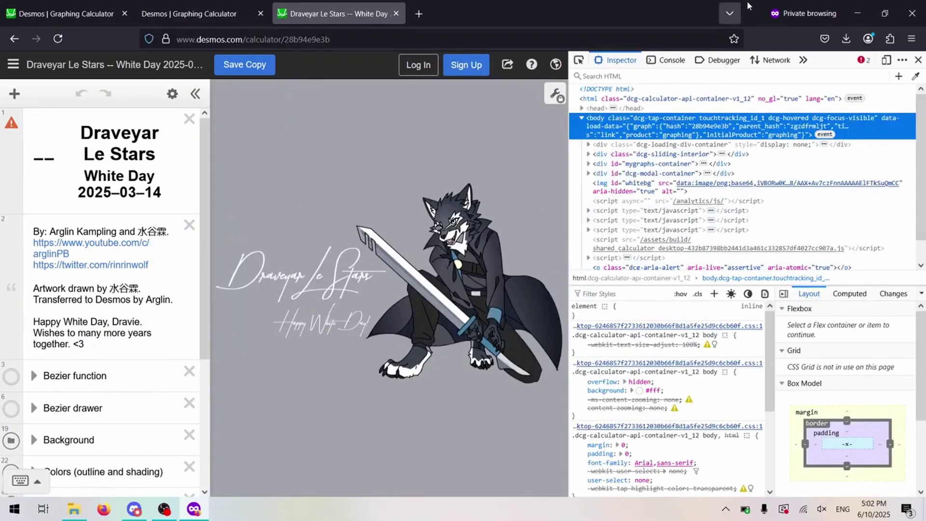
{"action": "left_click", "coordinate": [671, 63]}
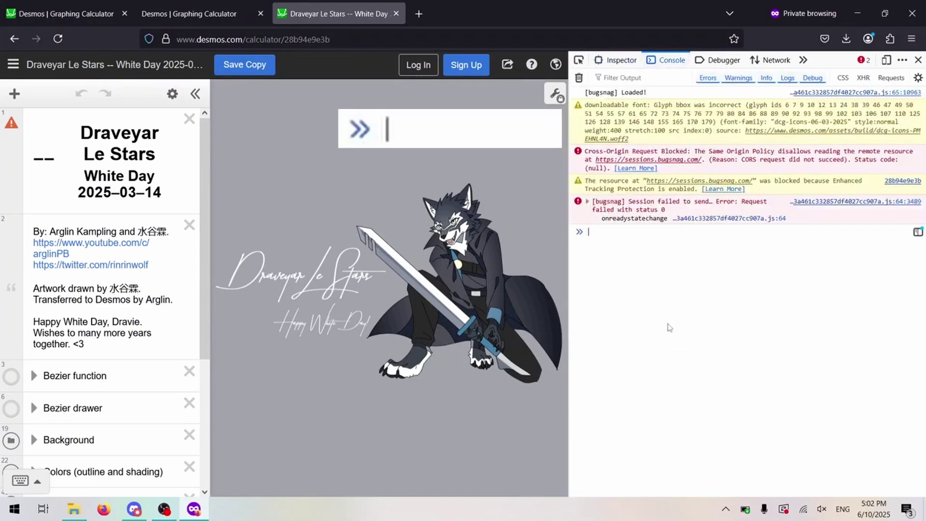
{"action": "type", "text": "Calc."}
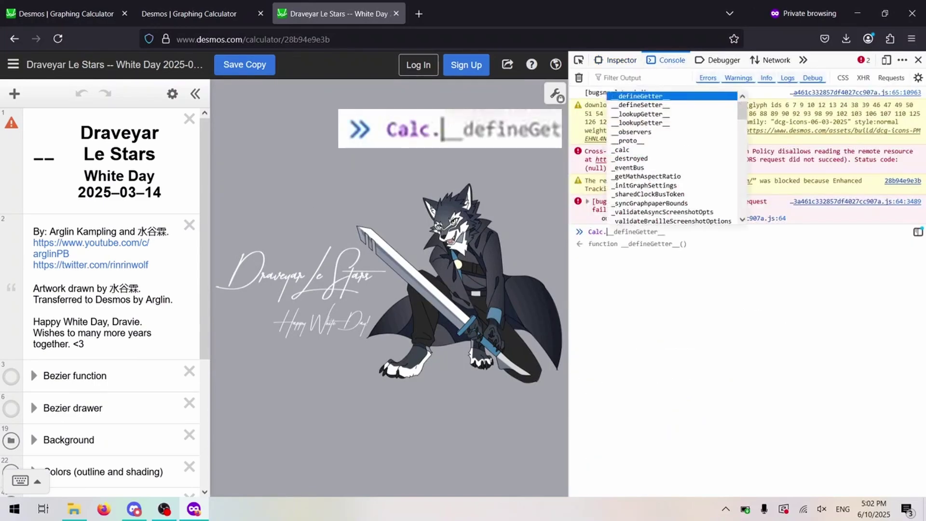
{"action": "type", "text": "getState()"}
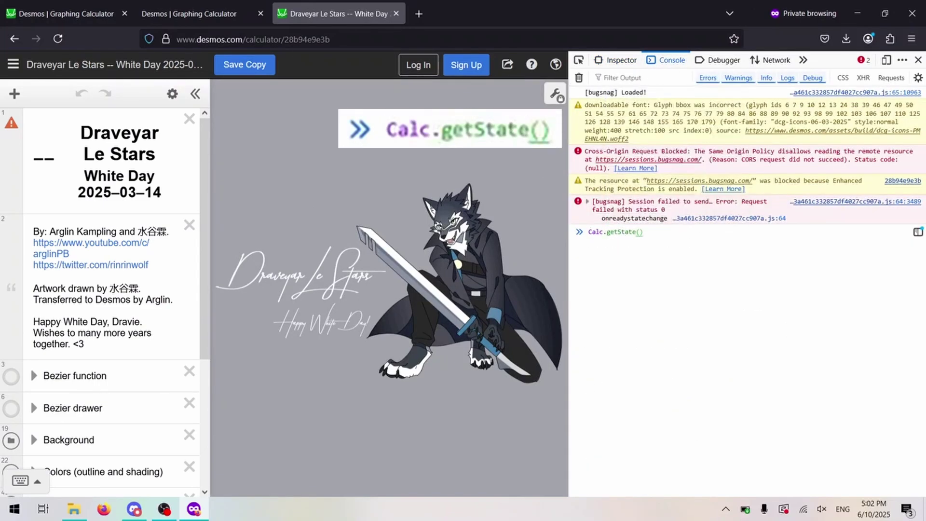
{"action": "key", "text": "Return"}
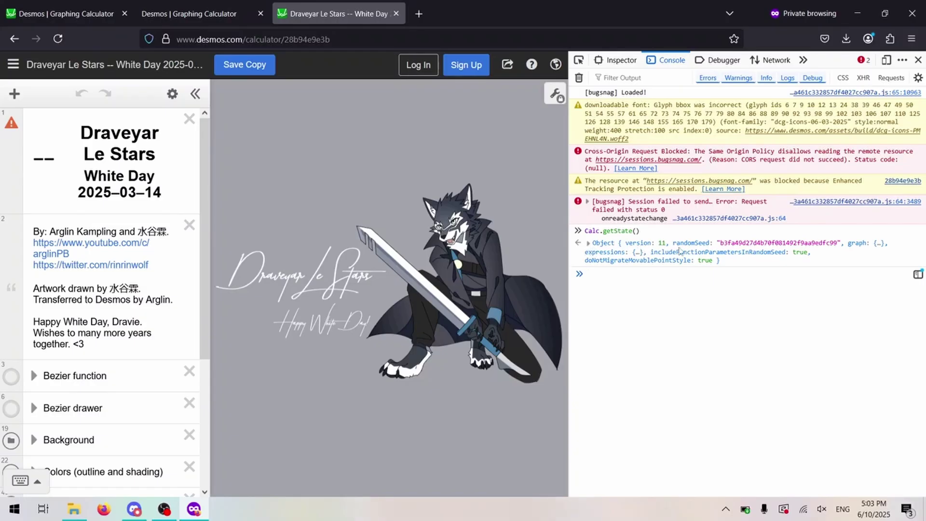
{"action": "left_click", "coordinate": [675, 247]}
{"action": "right_click", "coordinate": [675, 247]}
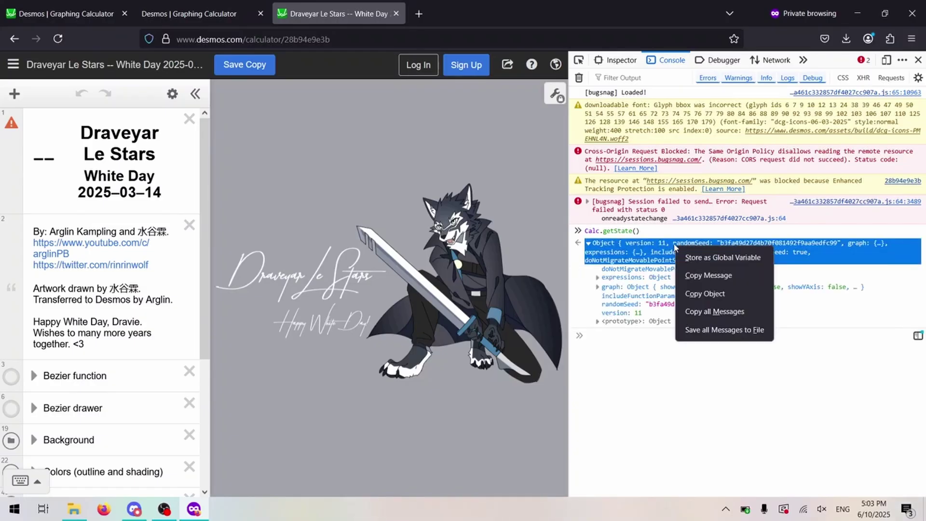
{"action": "left_click", "coordinate": [703, 295]}
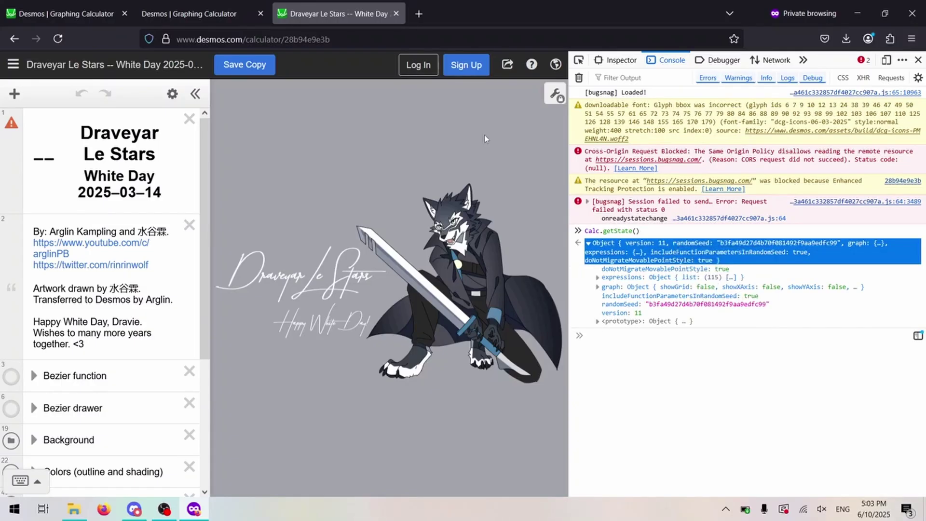
- Return to the offline Desmos tab, reload it, and inspect #graph-container in DevTools
{"action": "left_click", "coordinate": [193, 14]}
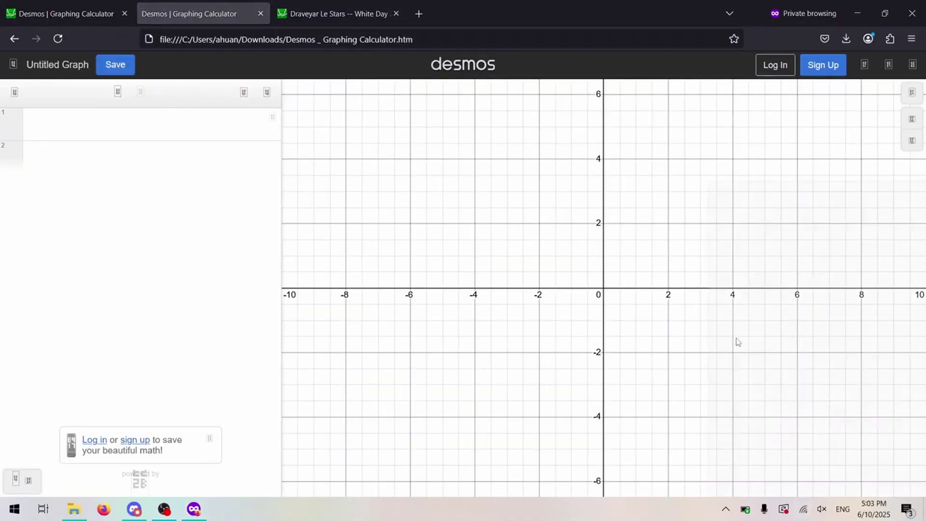
{"action": "mouse_move", "coordinate": [388, 10]}
{"action": "key", "text": "F5"}
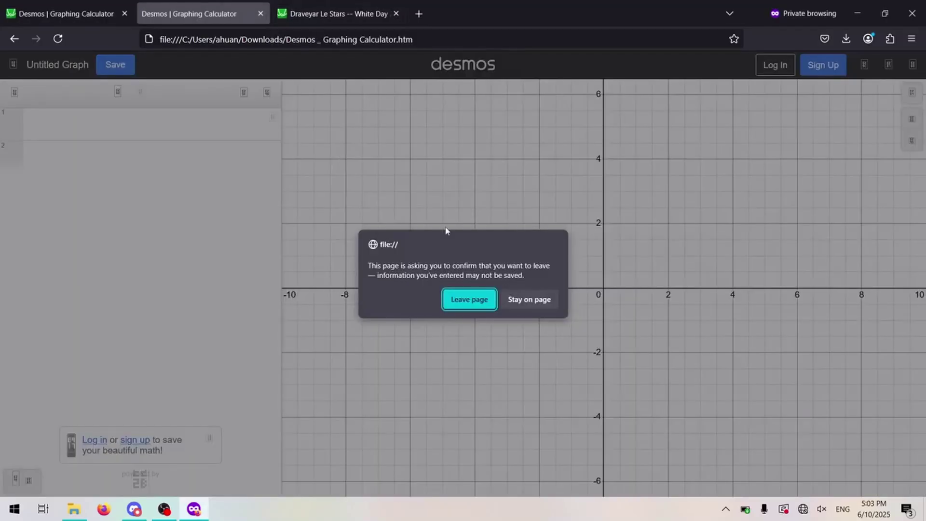
{"action": "left_click", "coordinate": [474, 298]}
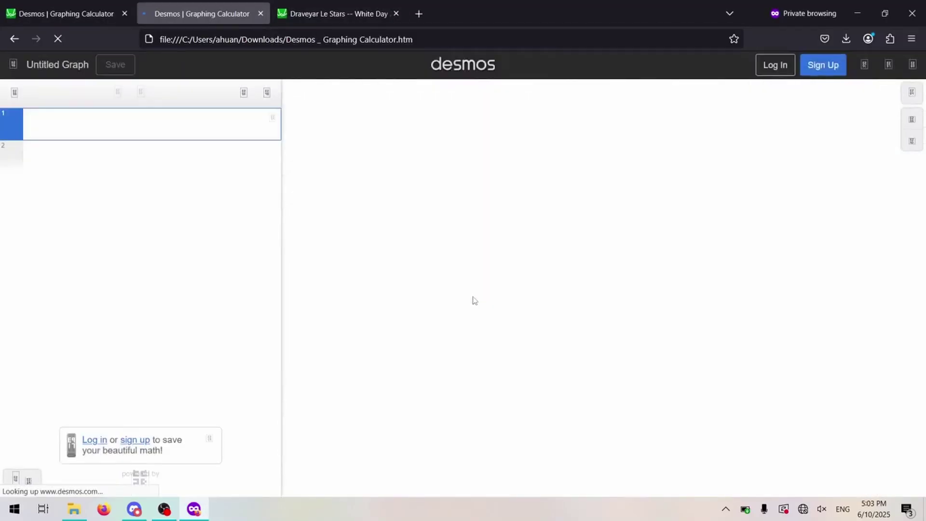
{"action": "key", "text": "F12"}
{"action": "type", "text": "#graph-container"}
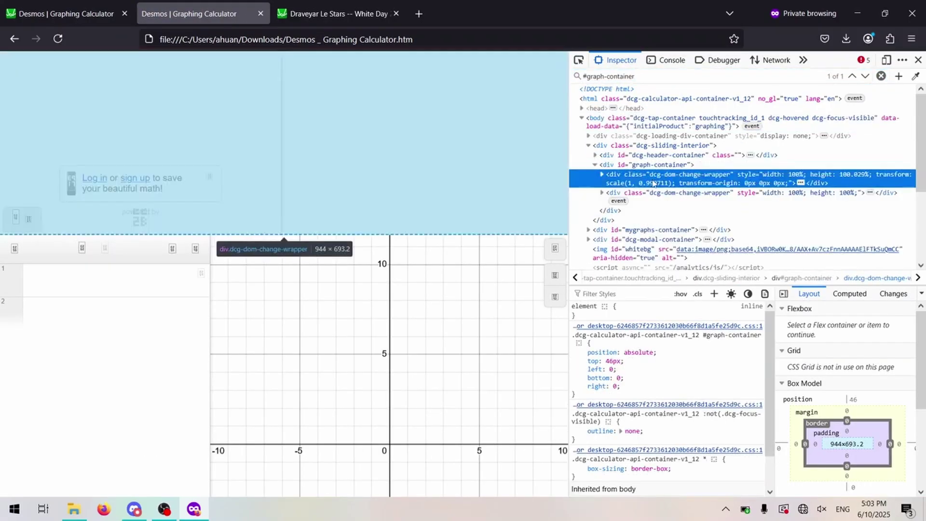
{"action": "left_click", "coordinate": [652, 183]}
- Paste the copied state into Calc.setState() in the console, run it, and close DevTools
{"action": "key", "text": "ctrl+shift+k"}
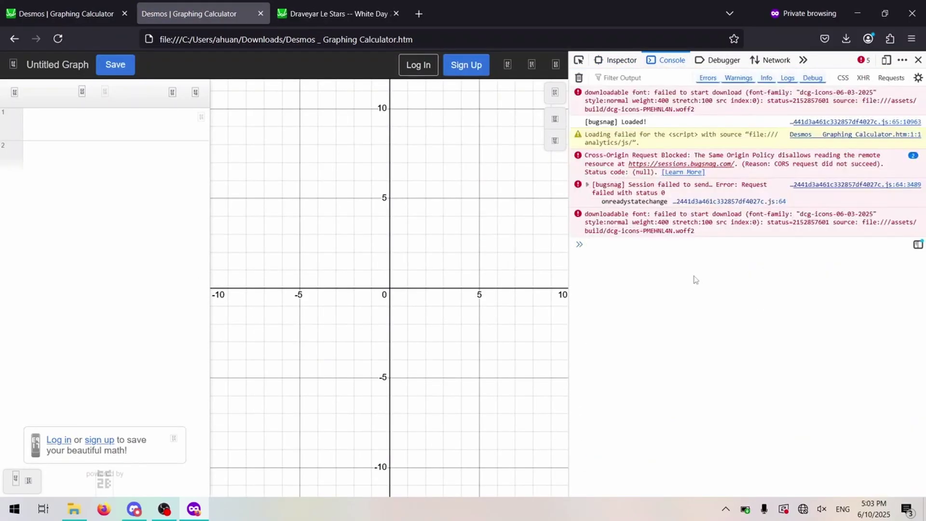
{"action": "type", "text": "Calc"}
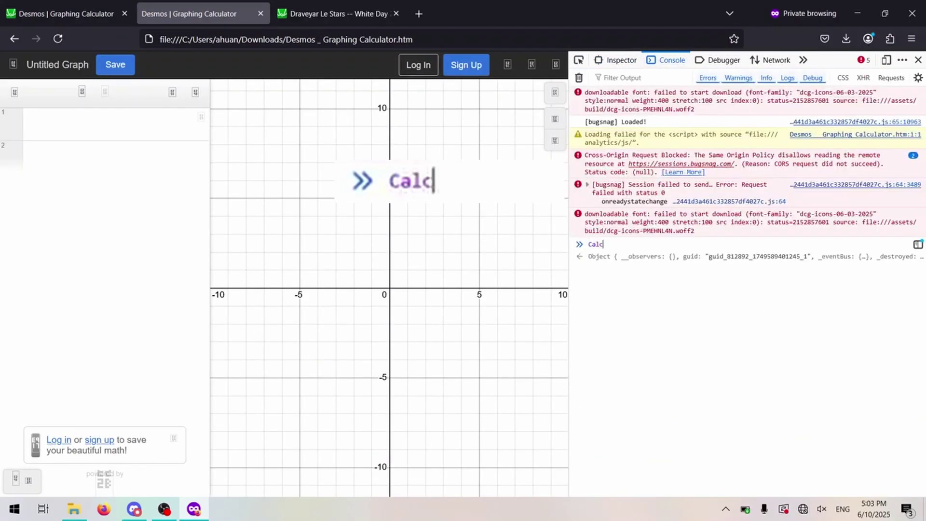
{"action": "type", "text": ".setState"}
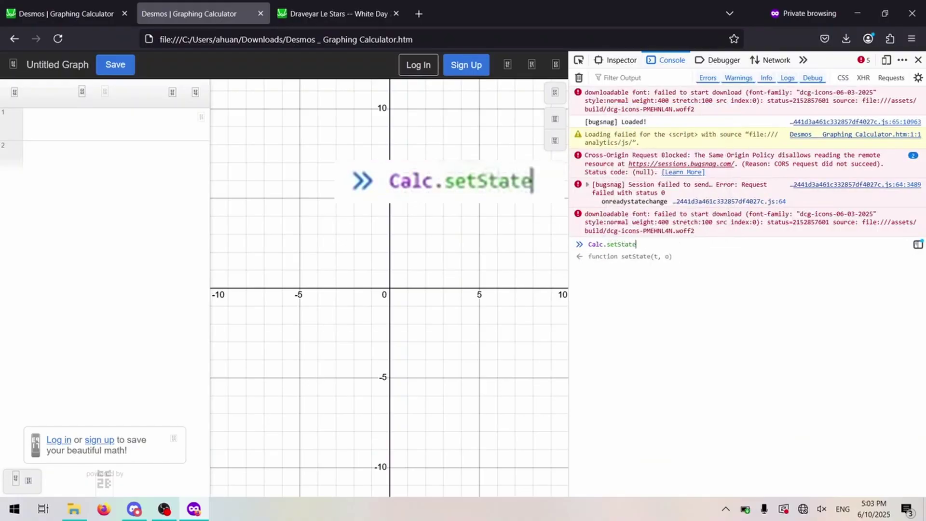
{"action": "type", "text": "("}
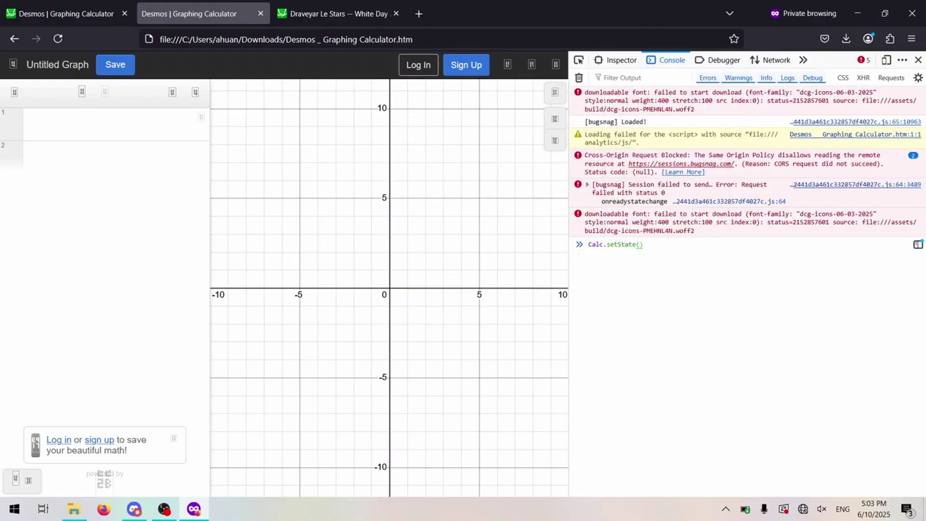
{"action": "key", "text": "ctrl+v"}
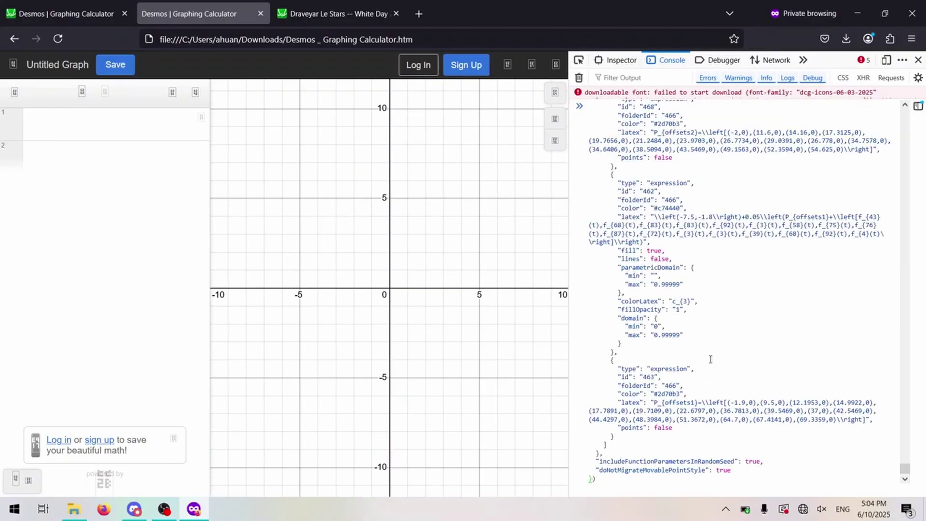
{"action": "scroll", "coordinate": [710, 359], "scroll_direction": "up", "scroll_amount": 5}
{"action": "scroll", "coordinate": [710, 359], "scroll_direction": "down", "scroll_amount": 5}
{"action": "key", "text": "Return"}
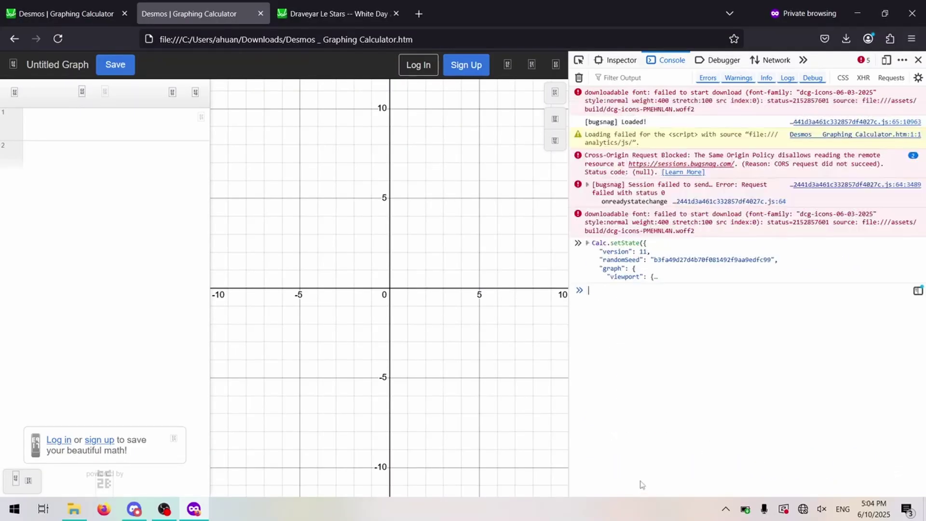
{"action": "key", "text": "F12"}
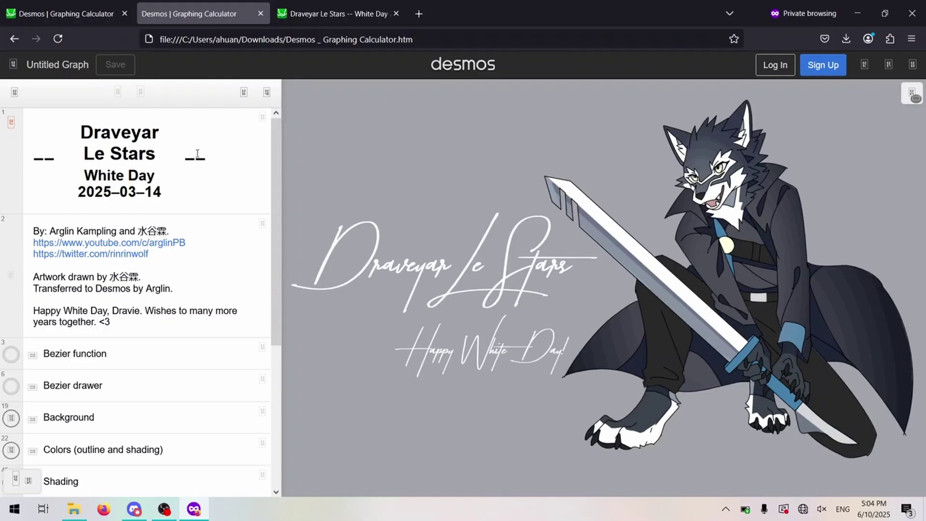
- Insert 'Here is an edit in this comment.' after the 'Transferred to Desmos' credits line
{"action": "left_click", "coordinate": [175, 281]}
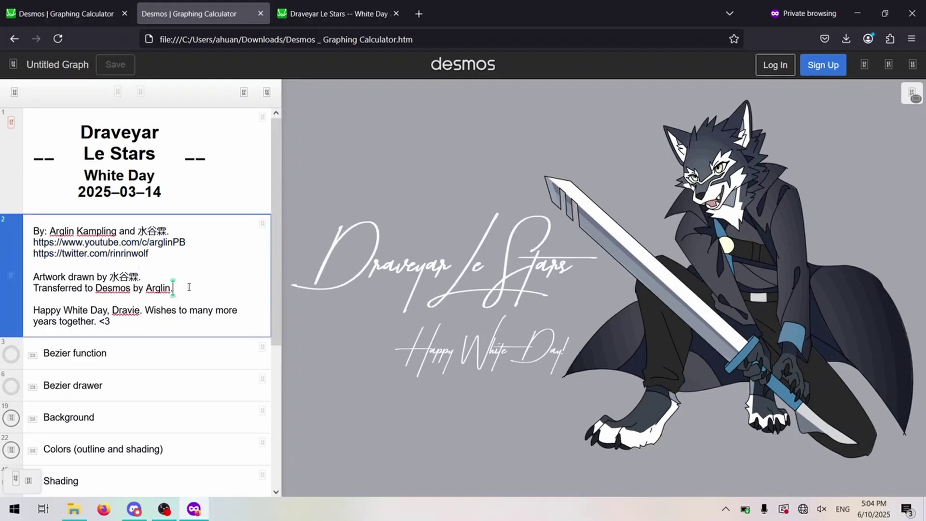
{"action": "key", "text": "Return"}
{"action": "type", "text": "Here is an edit in this"}
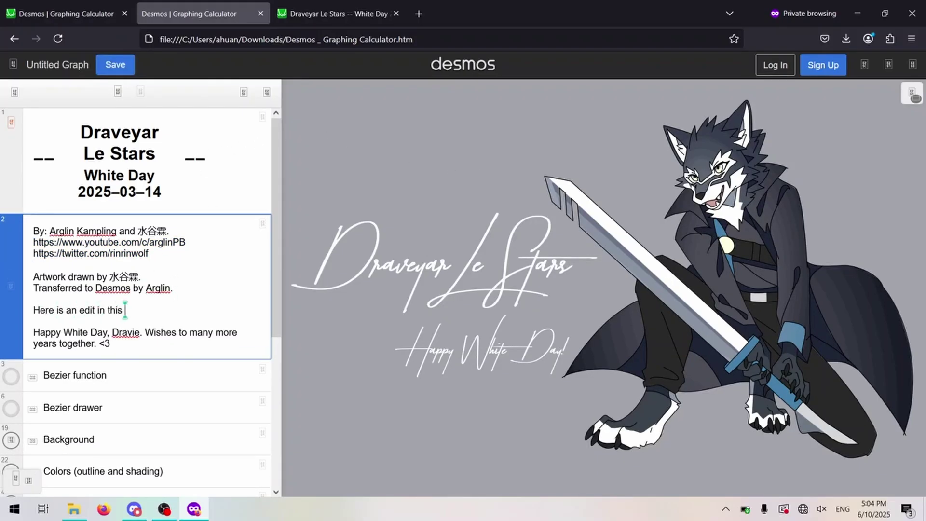
{"action": "type", "text": " comment."}
{"action": "left_click", "coordinate": [343, 135]}
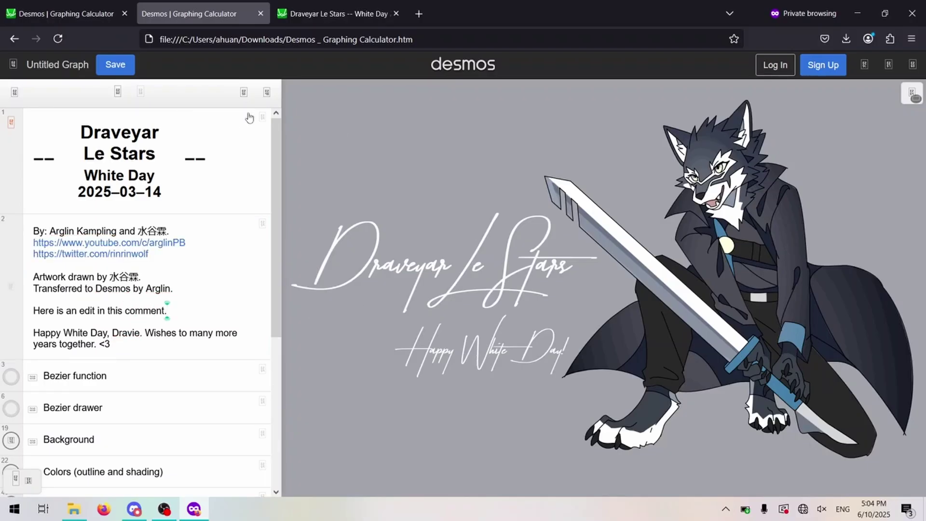
- Attempt to save the graph by signing in with an account e-mail, then clear the failed entry
{"action": "left_click", "coordinate": [125, 70]}
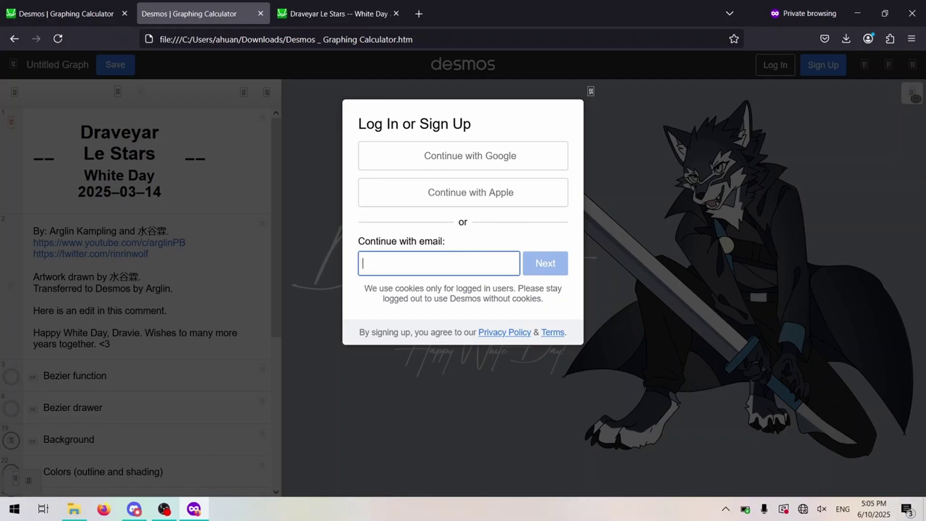
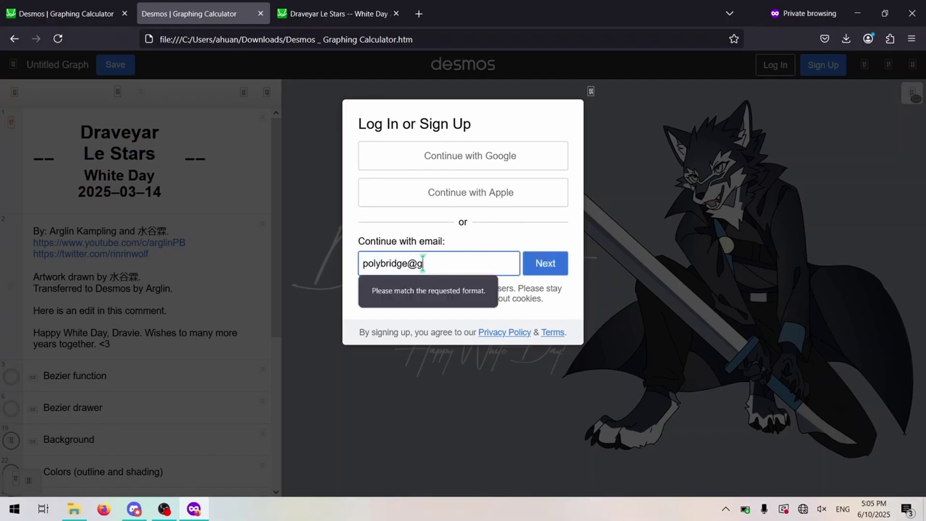
{"action": "key", "text": "Return"}
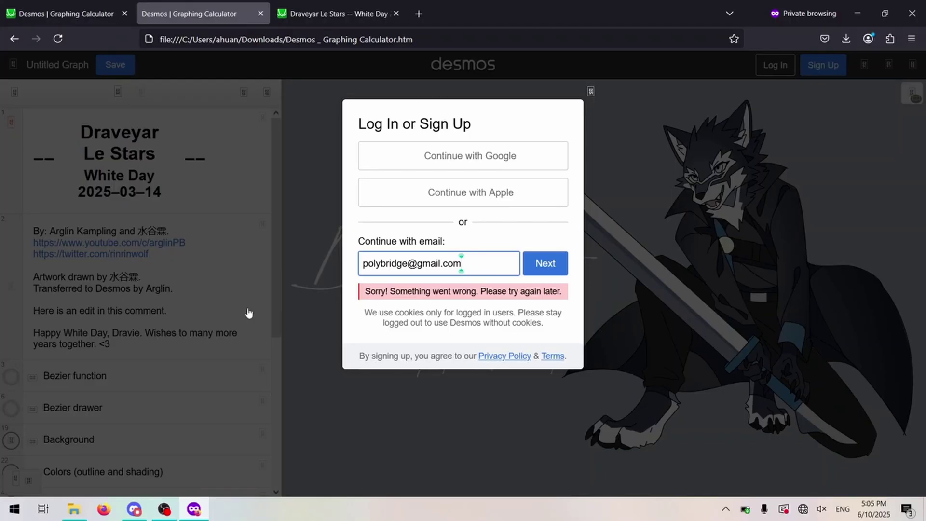
{"action": "key", "text": "ctrl+a"}
{"action": "key", "text": "BackSpace"}
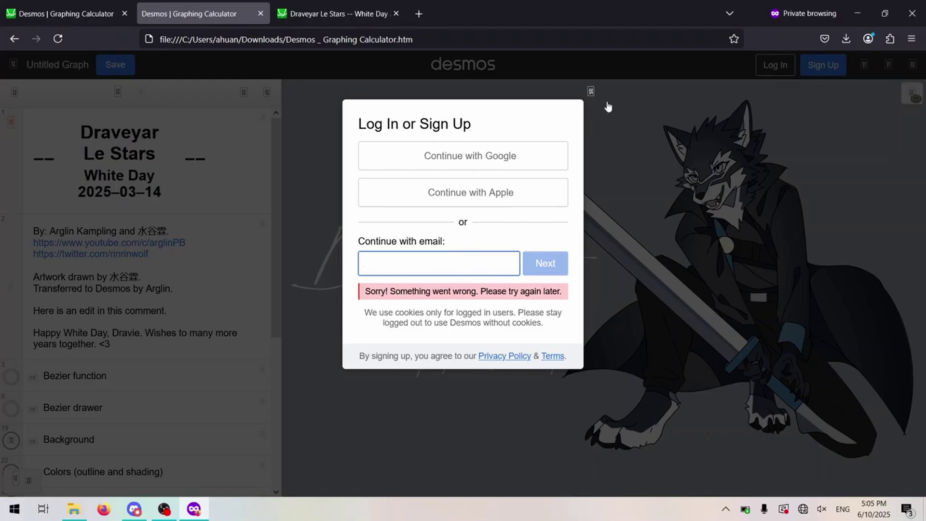
- Dismiss the log-in prompt and print the graph state with Calc.getState() in the console
{"action": "left_click", "coordinate": [591, 91]}
{"action": "key", "text": "F12"}
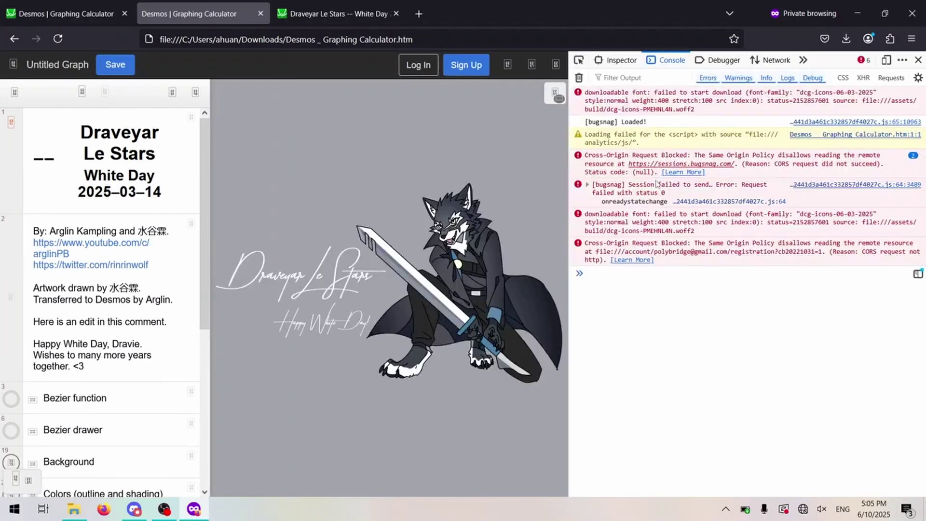
{"action": "type", "text": "Calc.ge"}
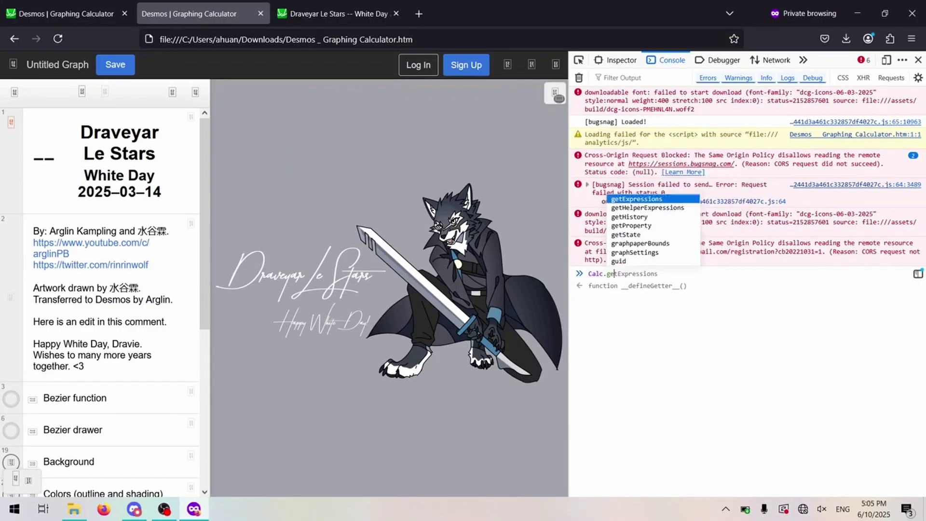
{"action": "type", "text": "tState()"}
{"action": "key", "text": "Return"}
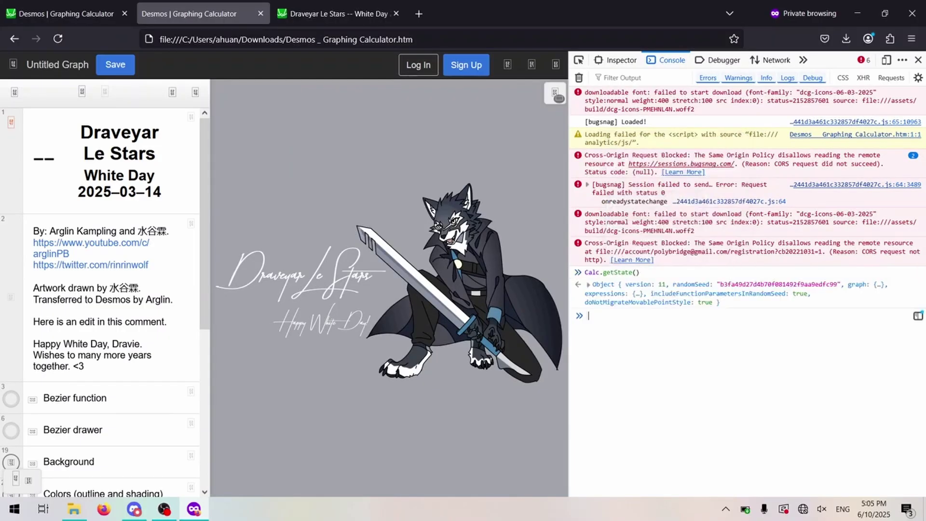
- Copy the printed state object as JSON and verify it by pasting into Notepad
{"action": "triple_click", "coordinate": [662, 289]}
{"action": "right_click", "coordinate": [662, 289]}
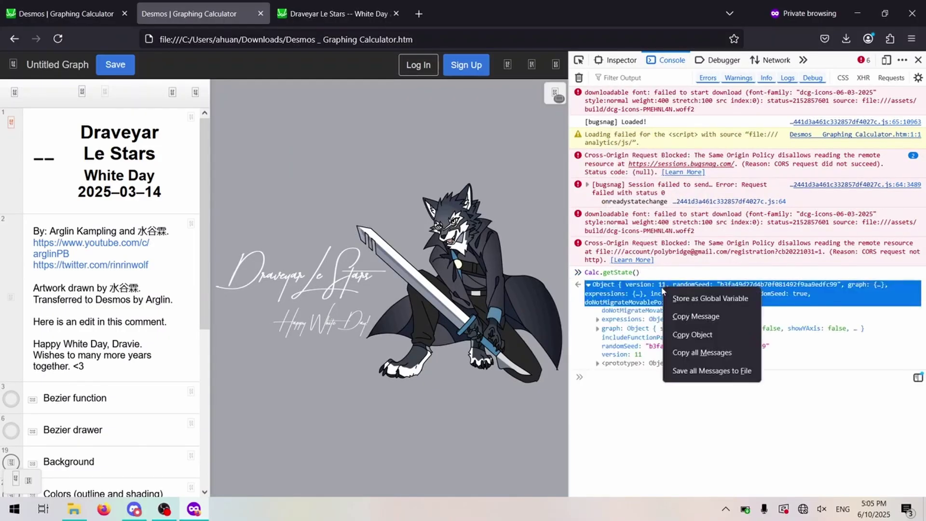
{"action": "left_click", "coordinate": [691, 333]}
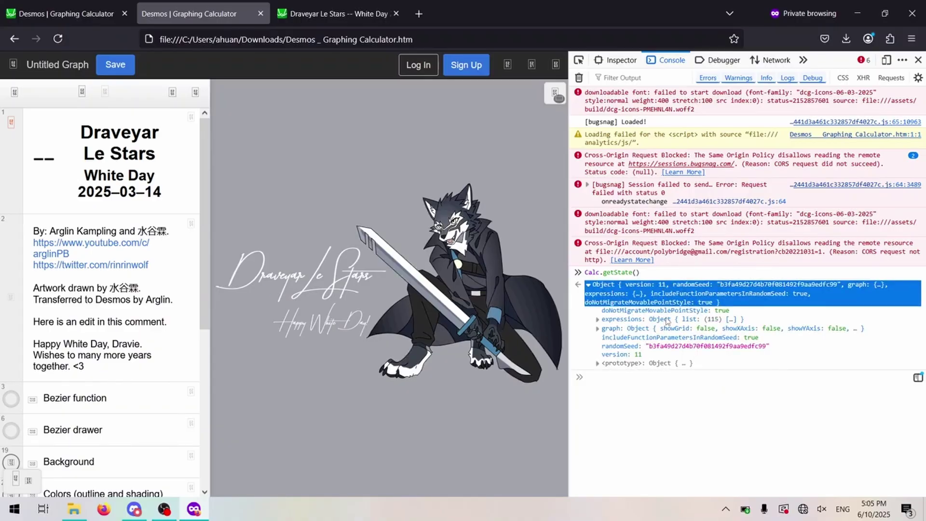
{"action": "key", "text": "ctrl+v"}
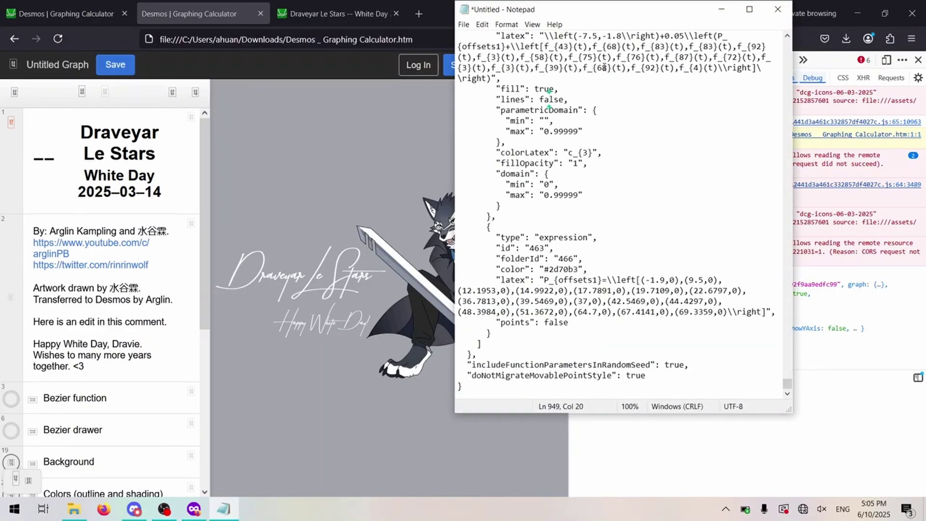
{"action": "left_click", "coordinate": [778, 9]}
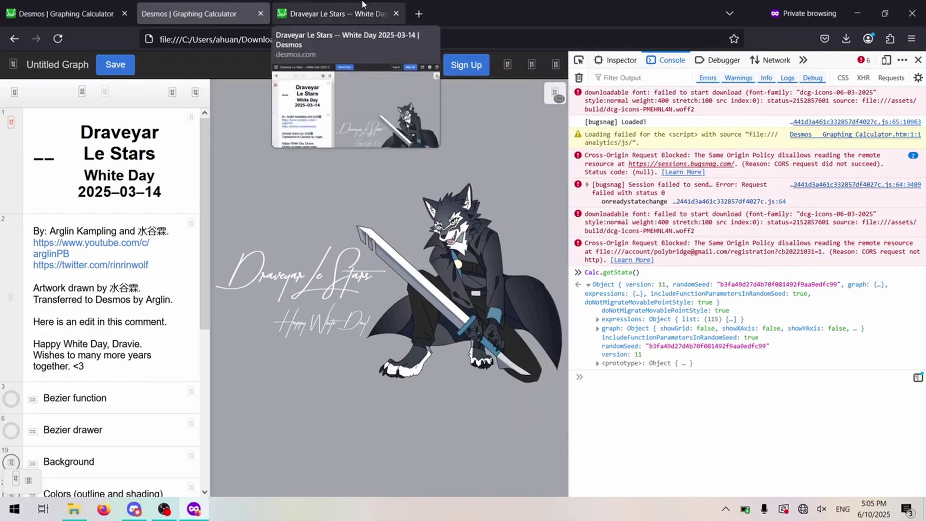
- Reload the local Desmos page to a blank graph and bring up the developer console
{"action": "key", "text": "F5"}
{"action": "left_click", "coordinate": [292, 295]}
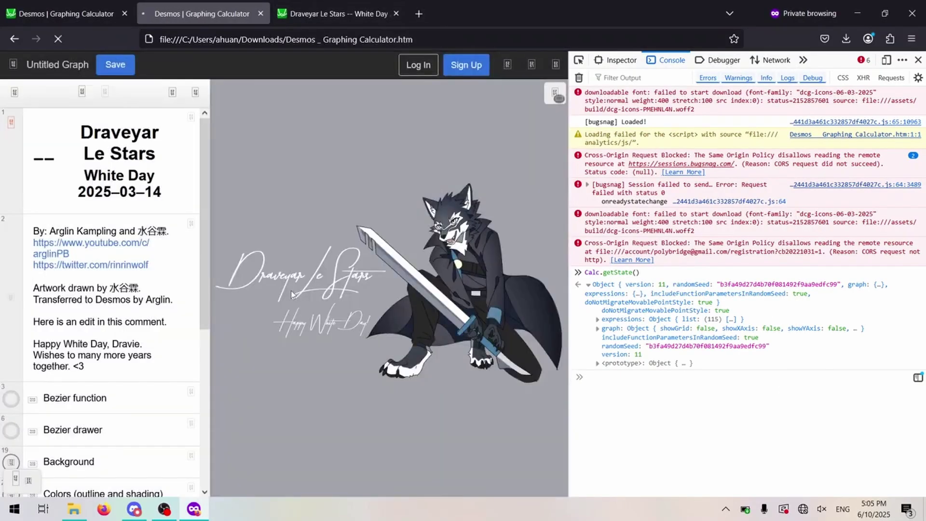
{"action": "key", "text": "ctrl+shift+c"}
{"action": "left_click", "coordinate": [650, 174]}
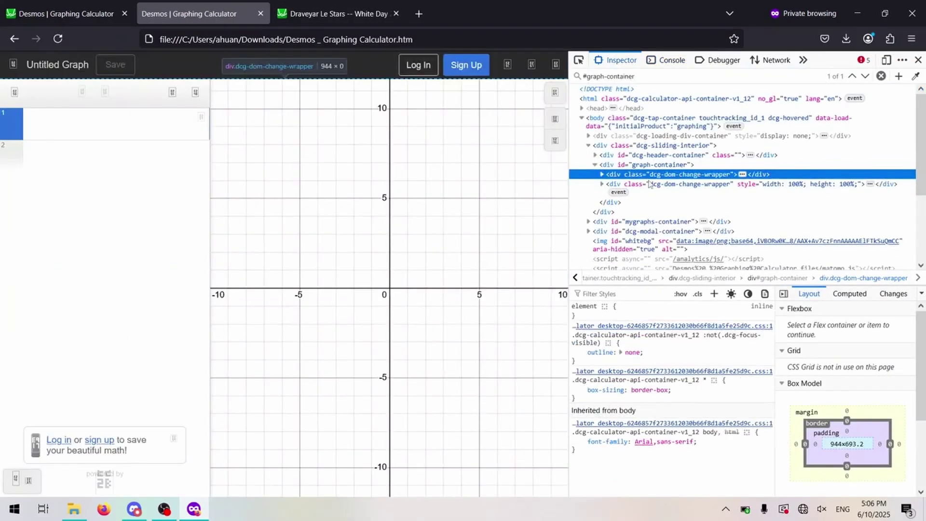
{"action": "key", "text": "ctrl+shift+k"}
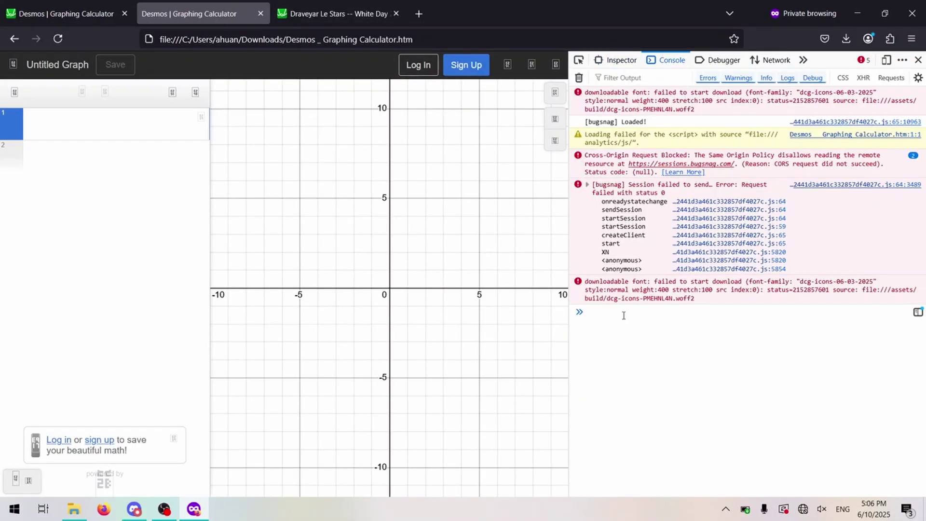
- Run Calc.setState( with the pasted JSON to restore the edited graph, then close DevTools
{"action": "type", "text": "Calc.s"}
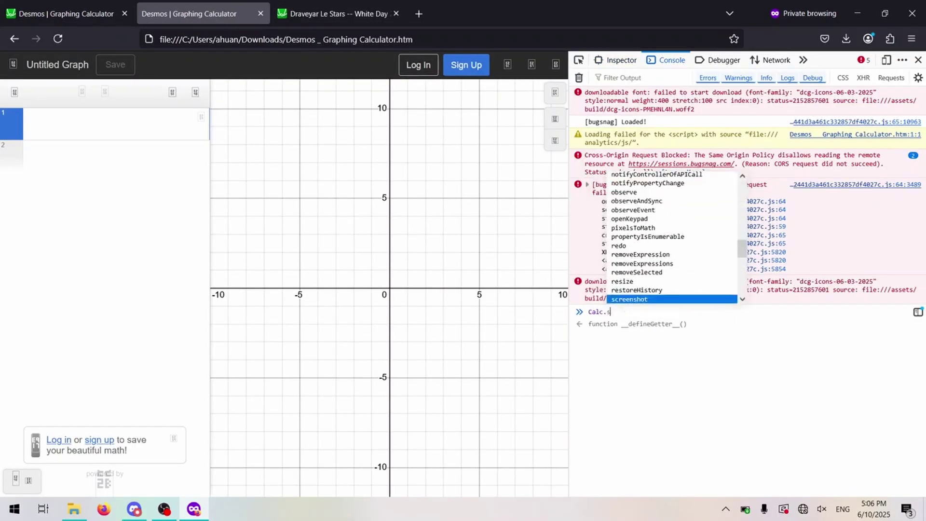
{"action": "type", "text": "etState("}
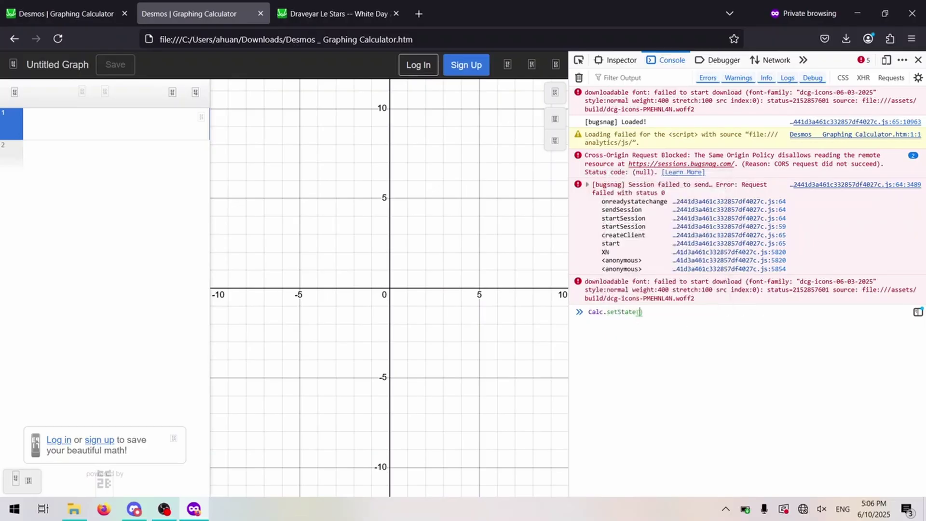
{"action": "key", "text": "ctrl+v"}
{"action": "key", "text": "Return"}
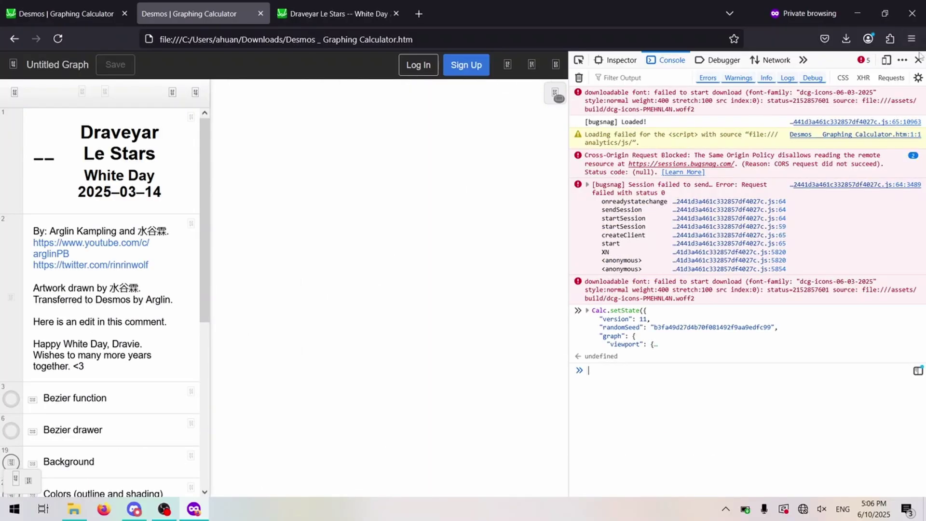
{"action": "left_click", "coordinate": [918, 59]}
{"action": "triple_click", "coordinate": [184, 316]}
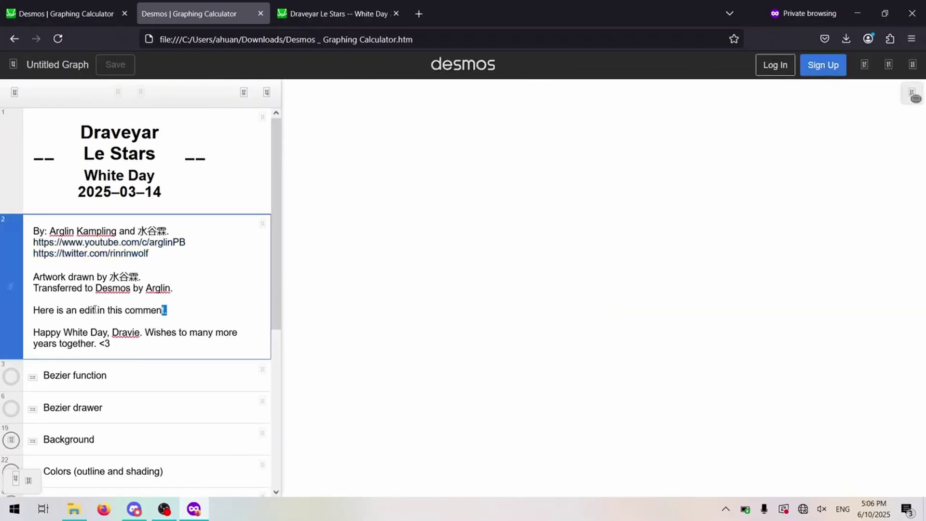